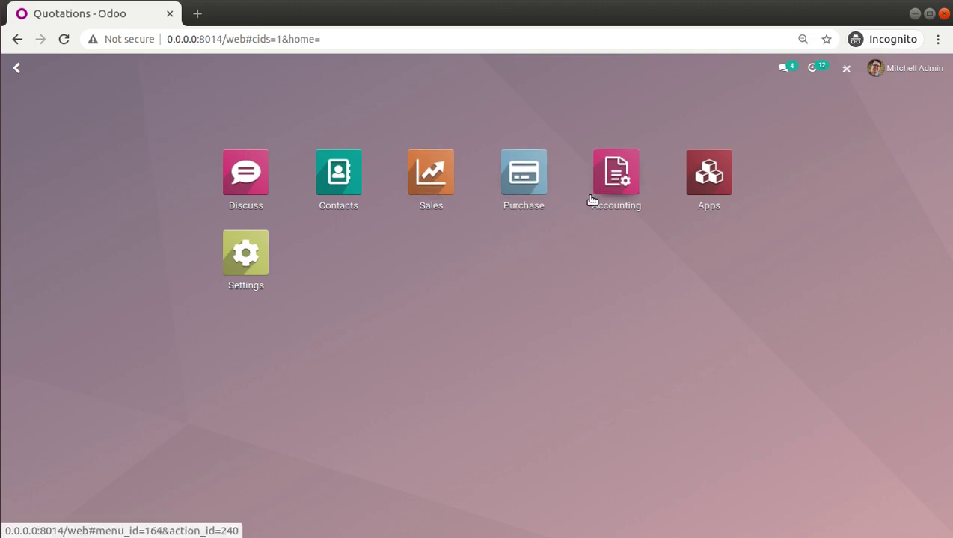
Start a new quotation in Sales and open its salesperson's contact record from Other Info.
left_click(436, 188)
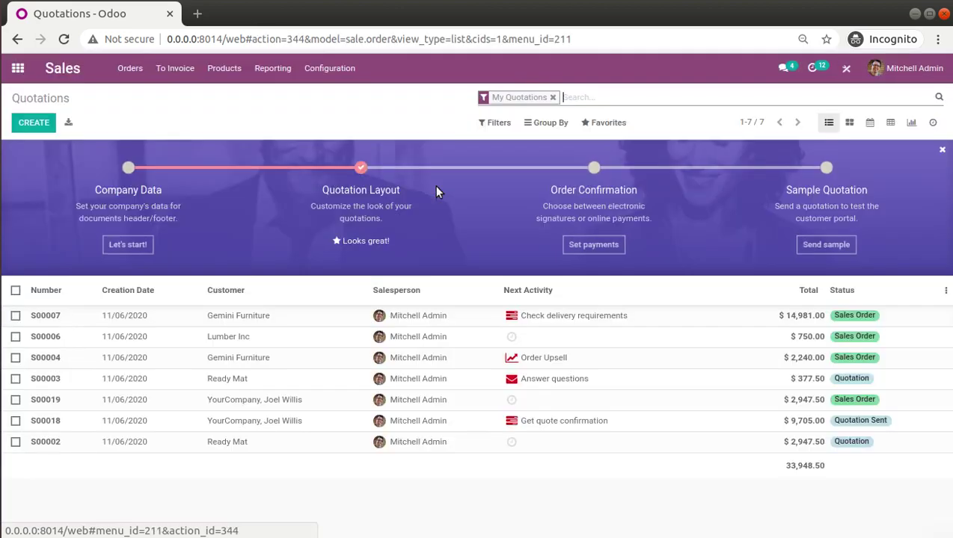
left_click(20, 127)
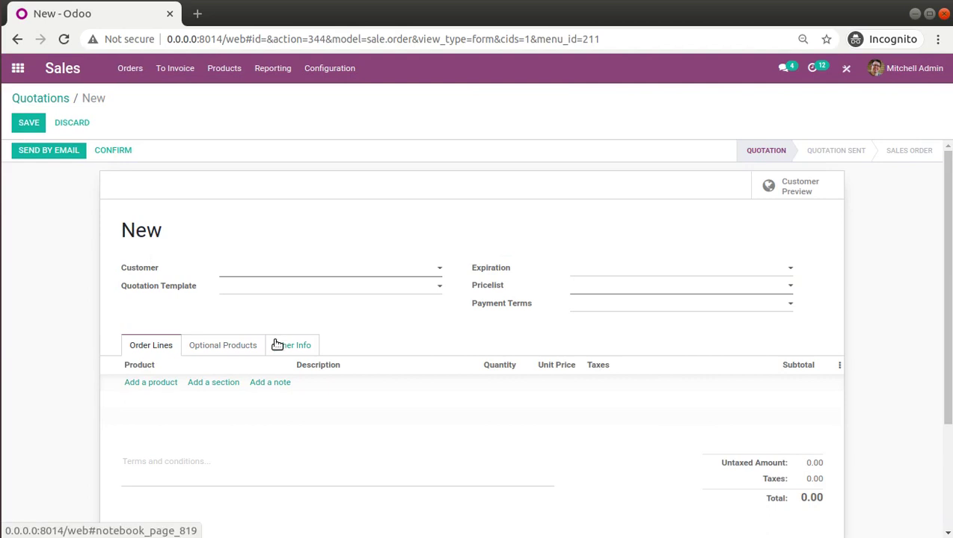
left_click(277, 344)
scroll(166, 371, "down", 1)
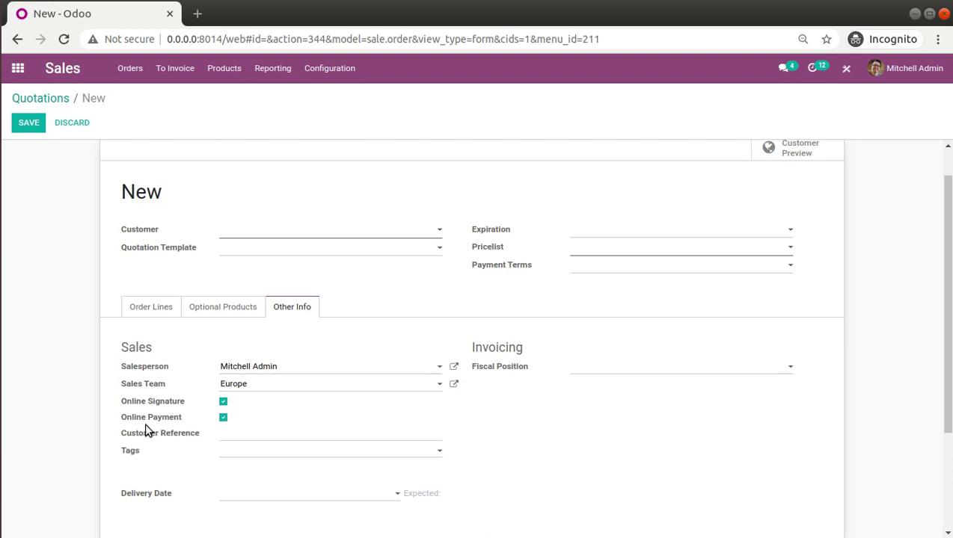
left_click(453, 367)
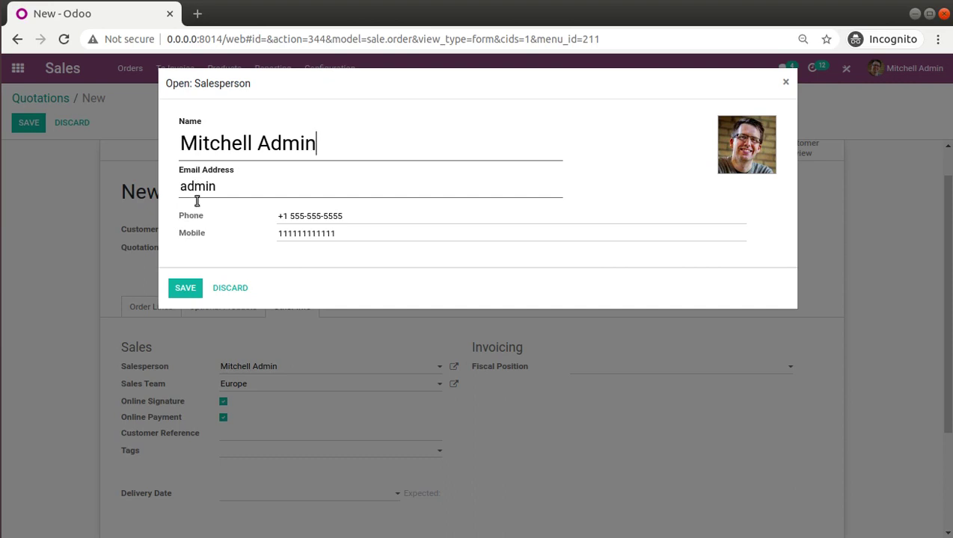
Close the contact record and set the quotation's salesperson to 'new sales person'.
left_click(785, 82)
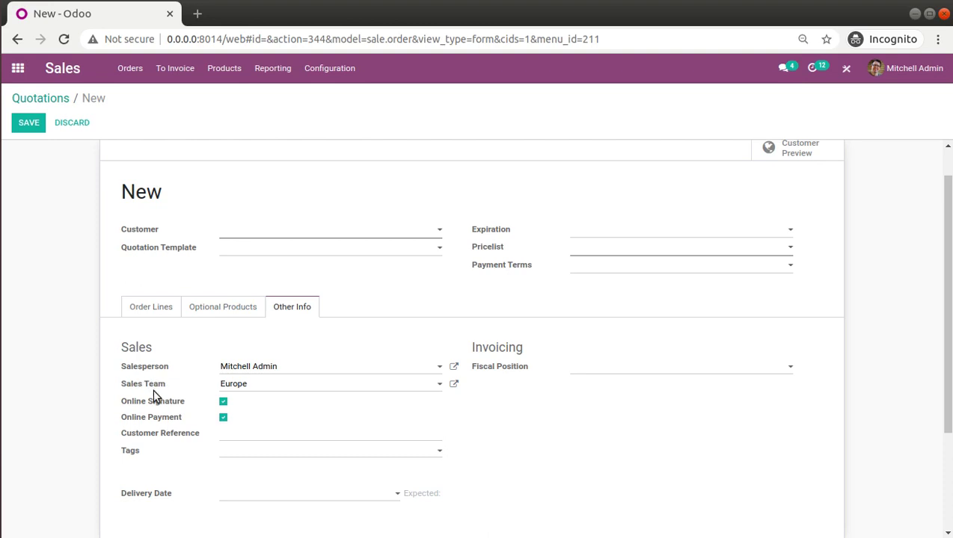
left_click(285, 365)
left_click(271, 418)
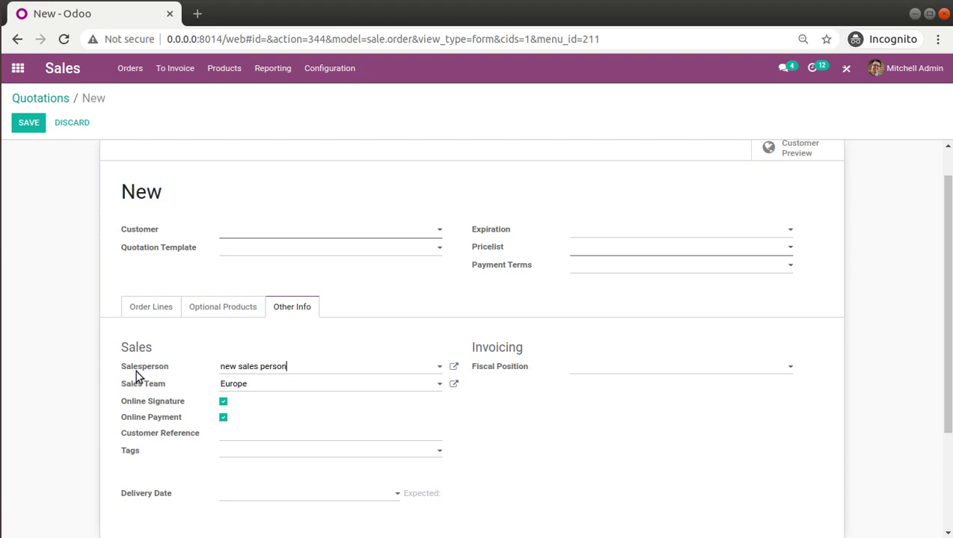
Switch into Studio, accepting the discard of the unsaved quotation.
left_click(847, 73)
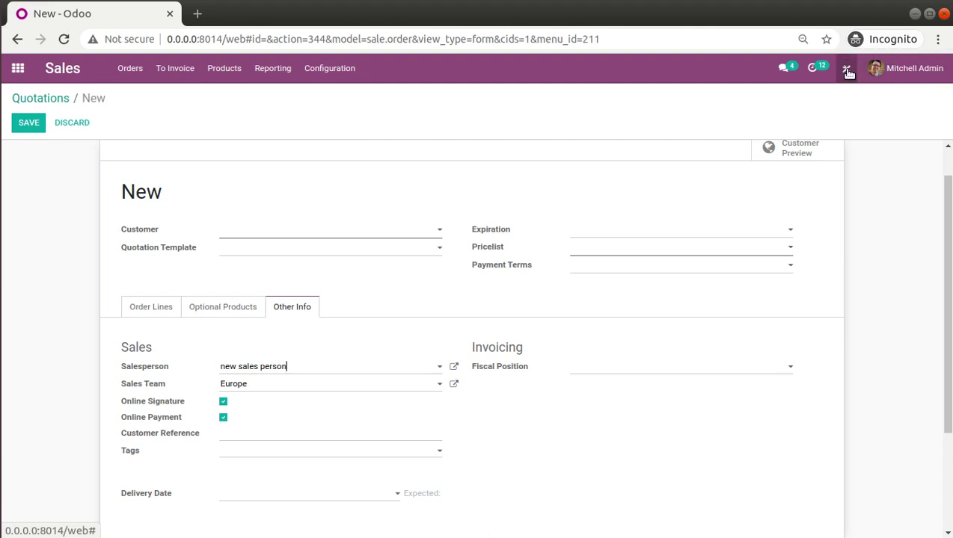
left_click(844, 69)
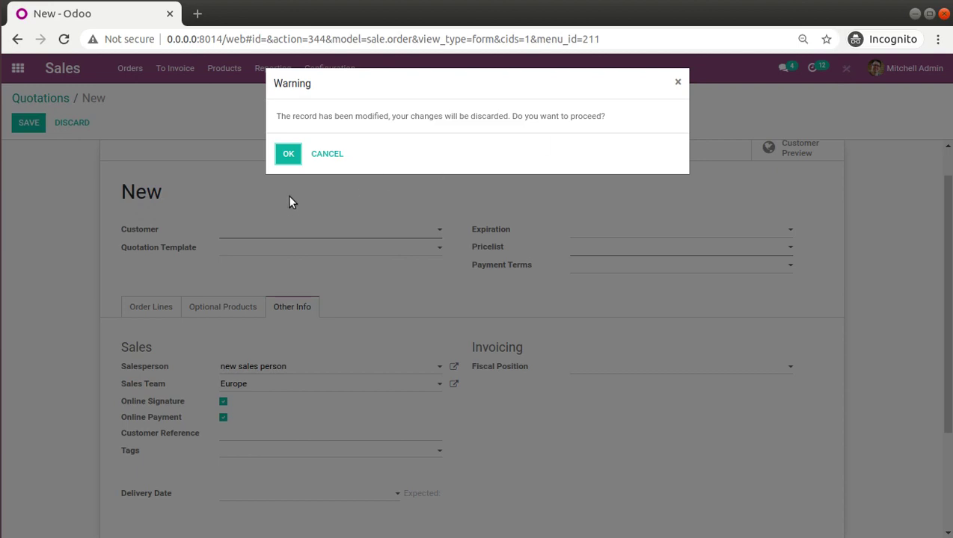
left_click(288, 153)
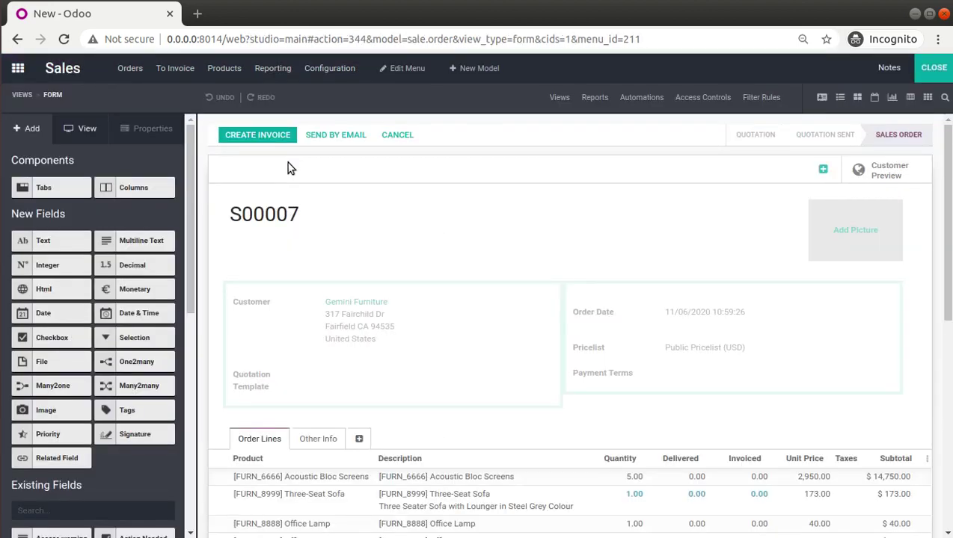
Select the Other Info tab and bring up the addable field types, including Related Field.
scroll(822, 211, "down", 3)
scroll(947, 277, "down", 4)
scroll(949, 153, "up", 8)
scroll(339, 317, "down", 3)
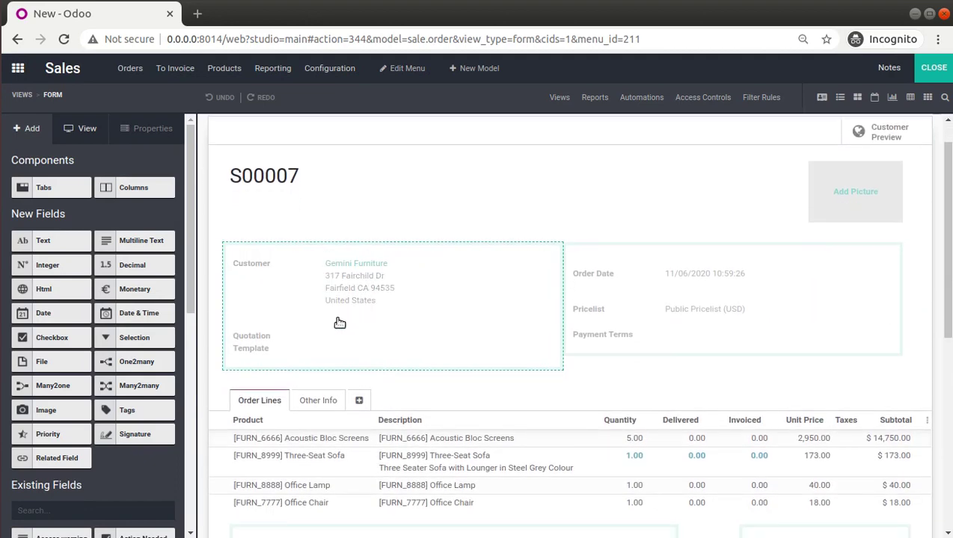
left_click(320, 287)
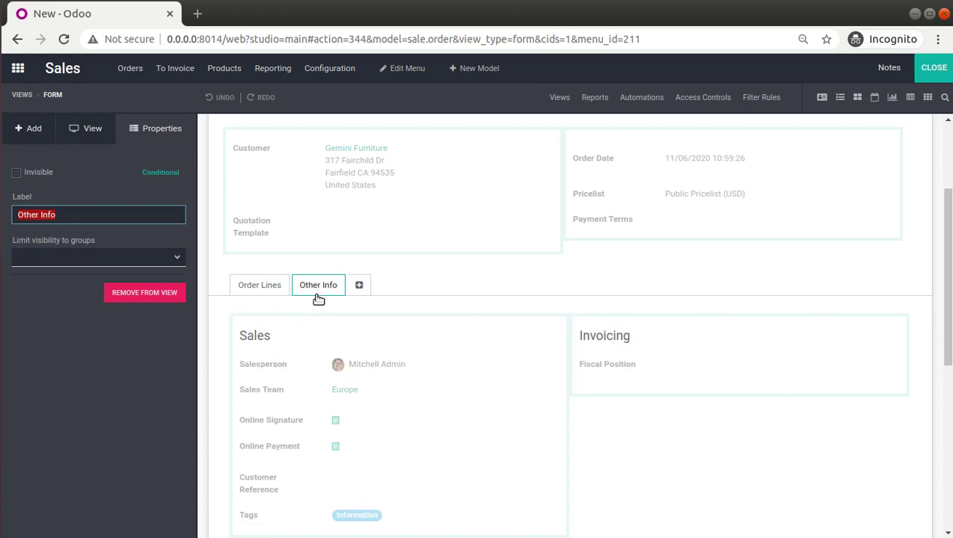
left_click(34, 131)
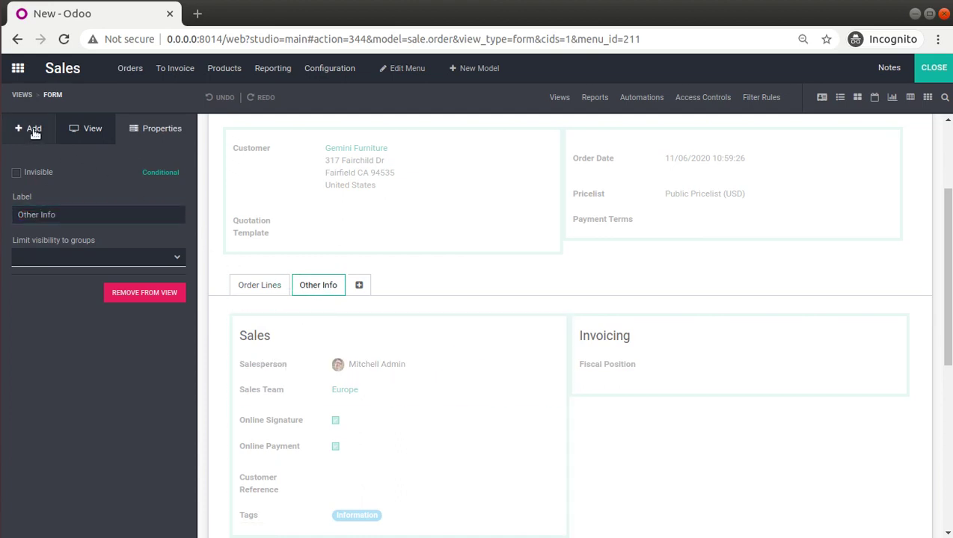
scroll(84, 187, "down", 2)
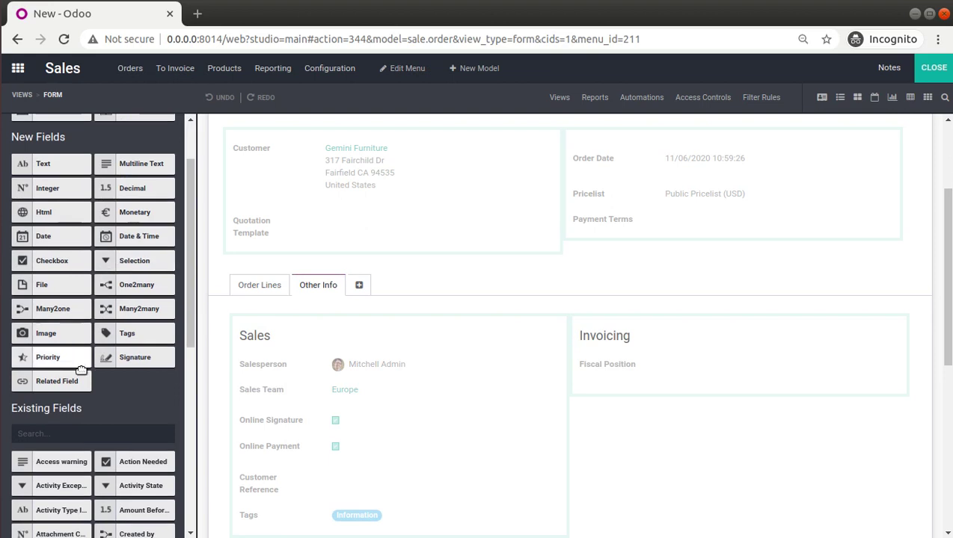
scroll(87, 258, "up", 2)
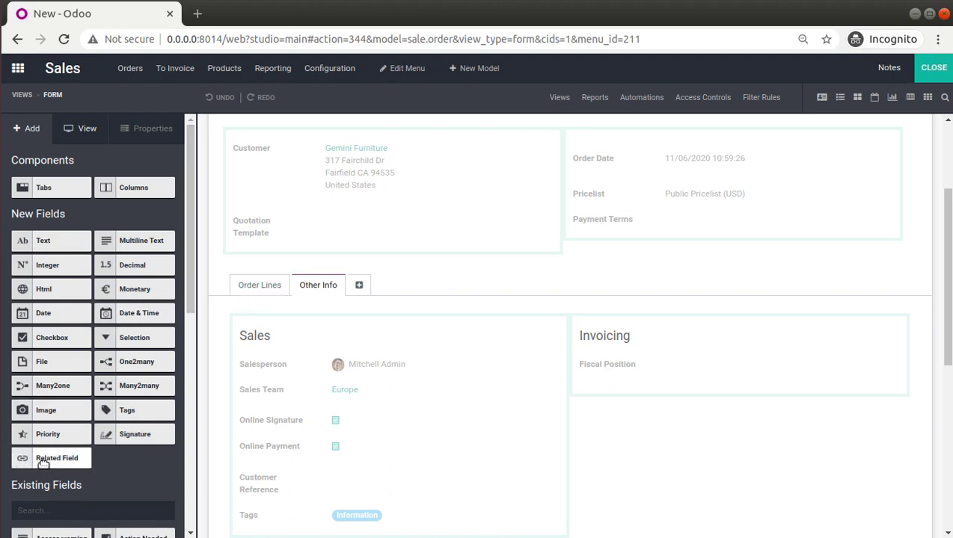
Drop a related field under Salesperson linked to Salesperson > Email (user_id.email).
left_click_drag(28, 461, 252, 386)
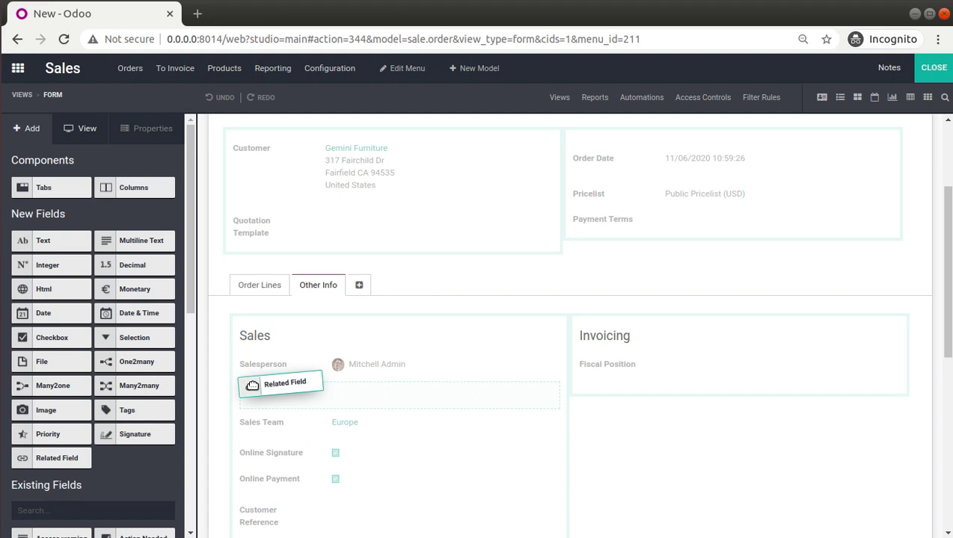
left_click_drag(252, 386, 251, 383)
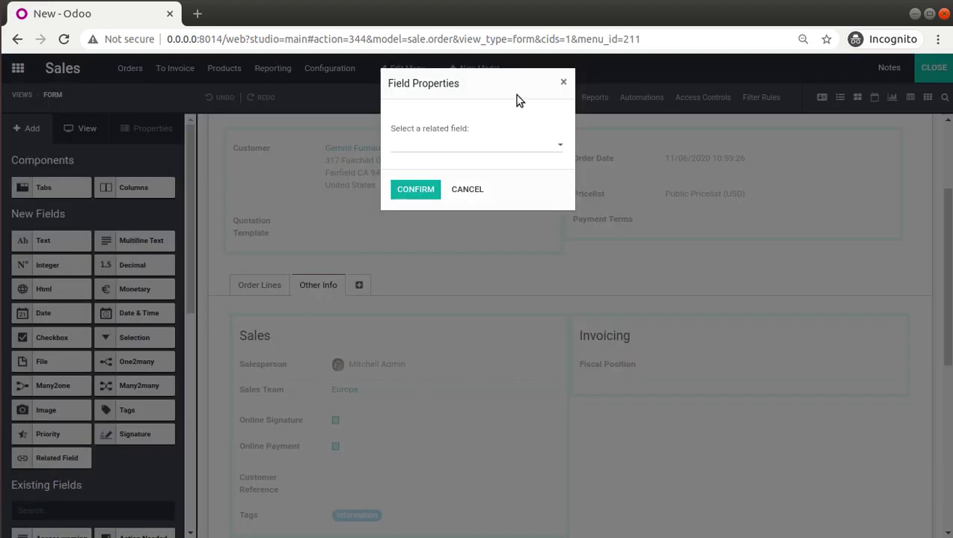
left_click(457, 148)
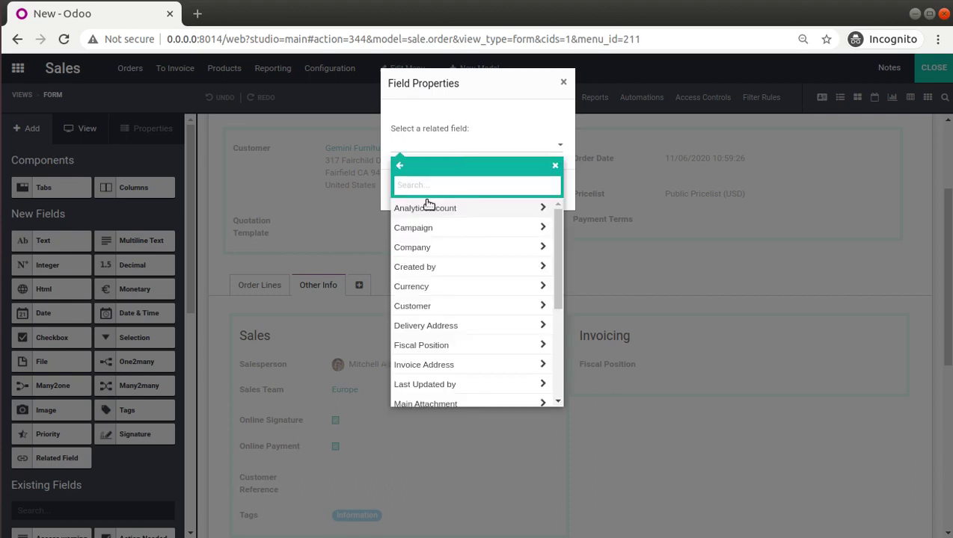
type("sales")
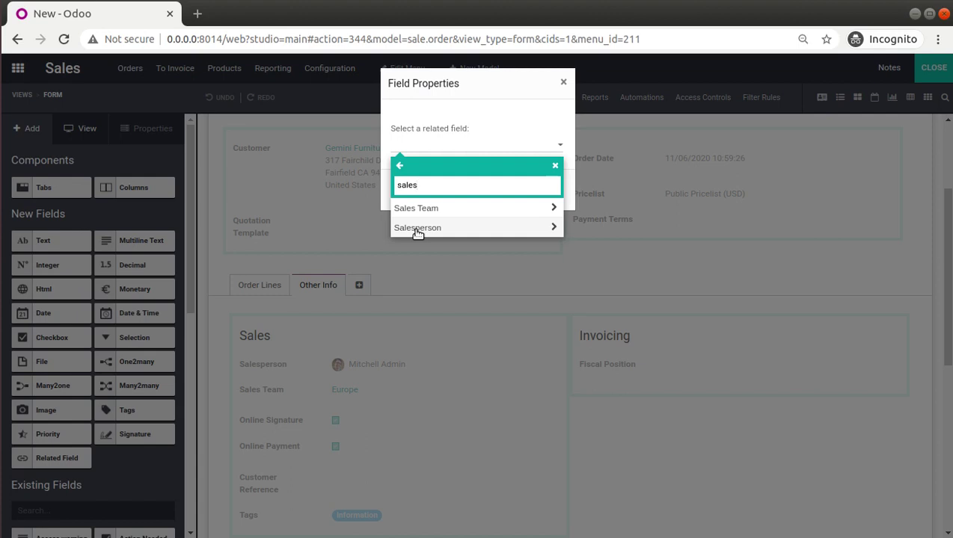
left_click(417, 228)
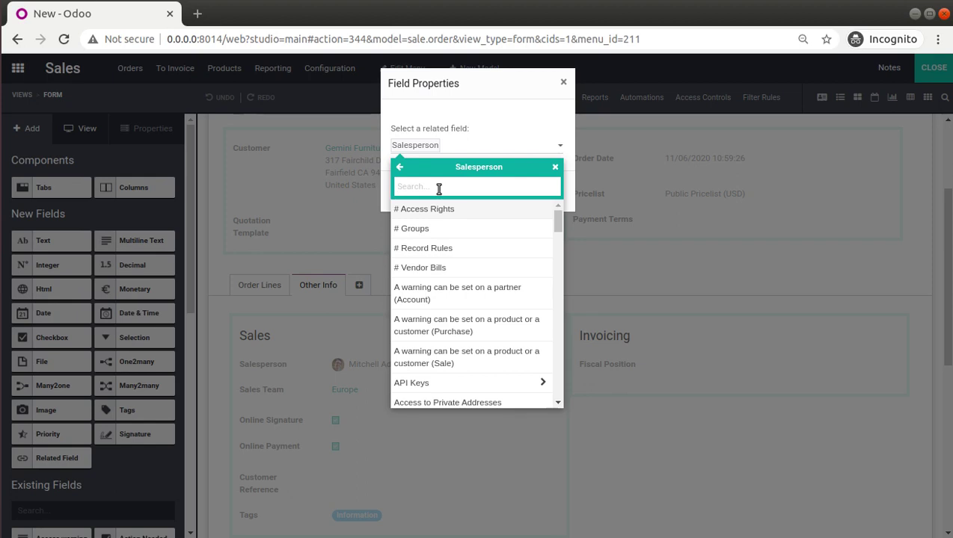
type("email")
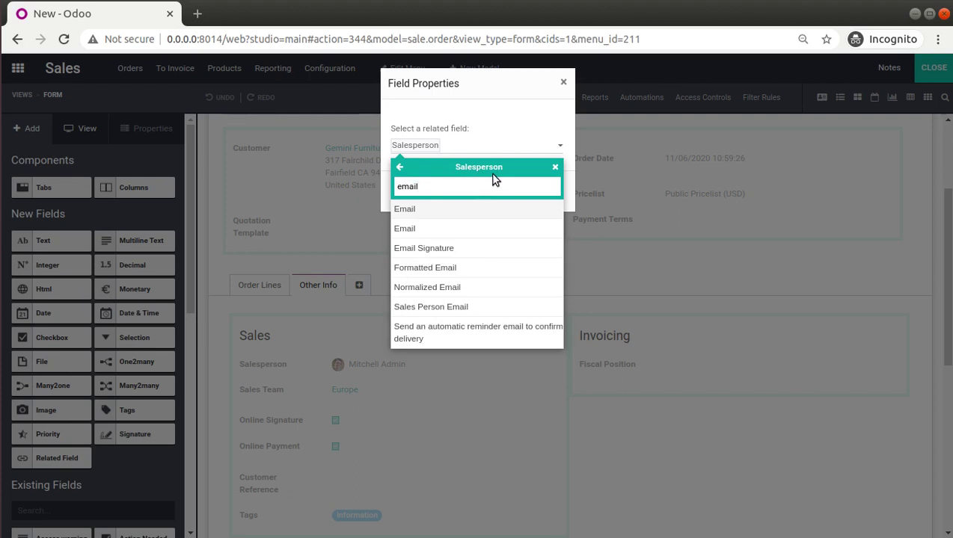
left_click(416, 213)
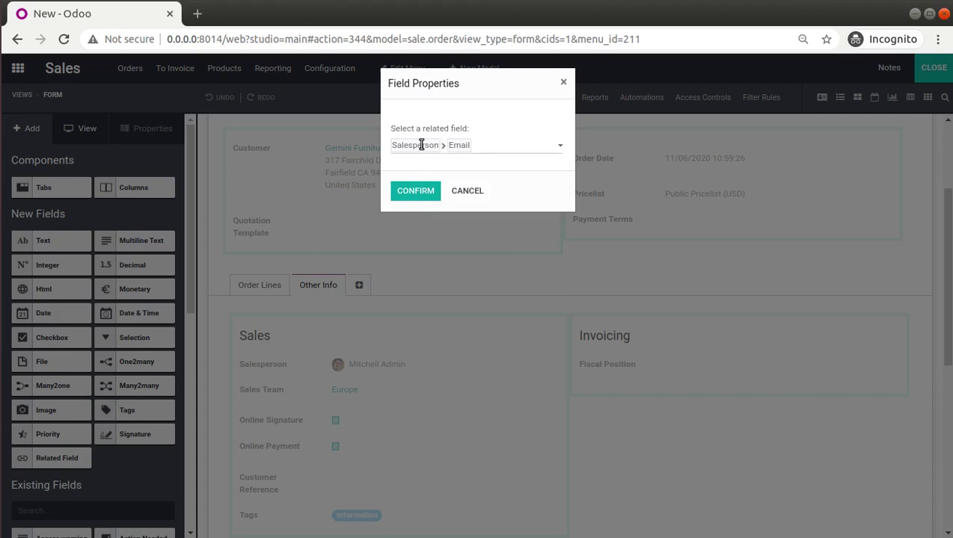
left_click(408, 190)
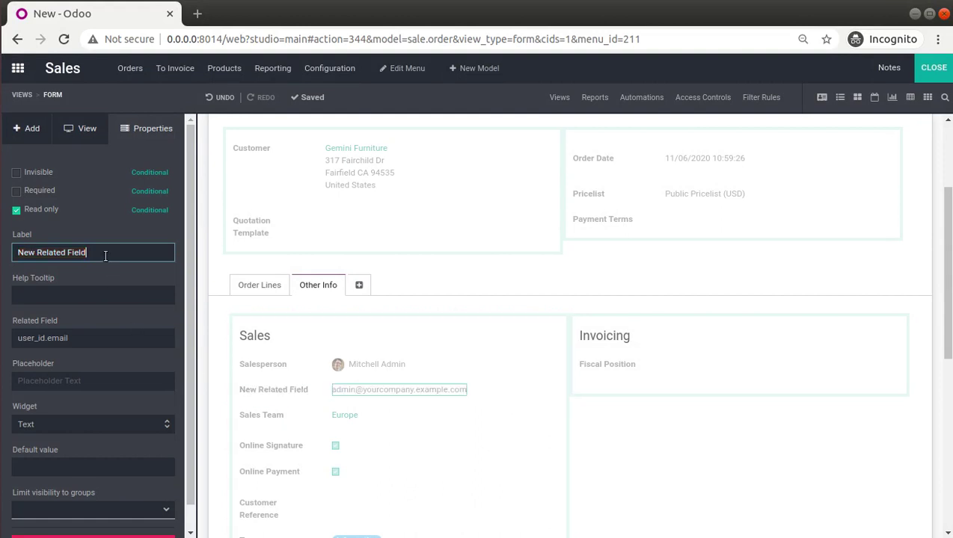
Label the field 'Sales Person Email' with the tooltip 'Email of the sales person'.
type("Sales Person Email")
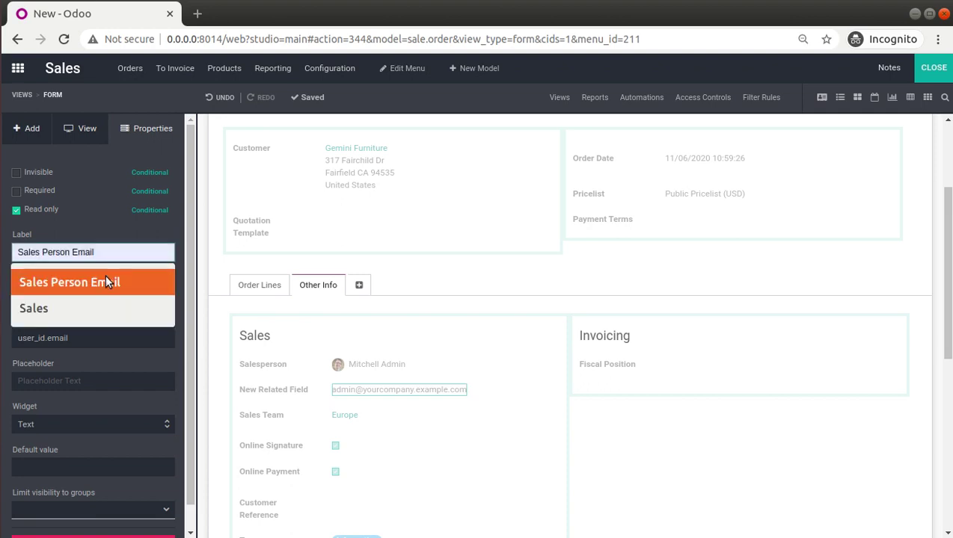
left_click(105, 278)
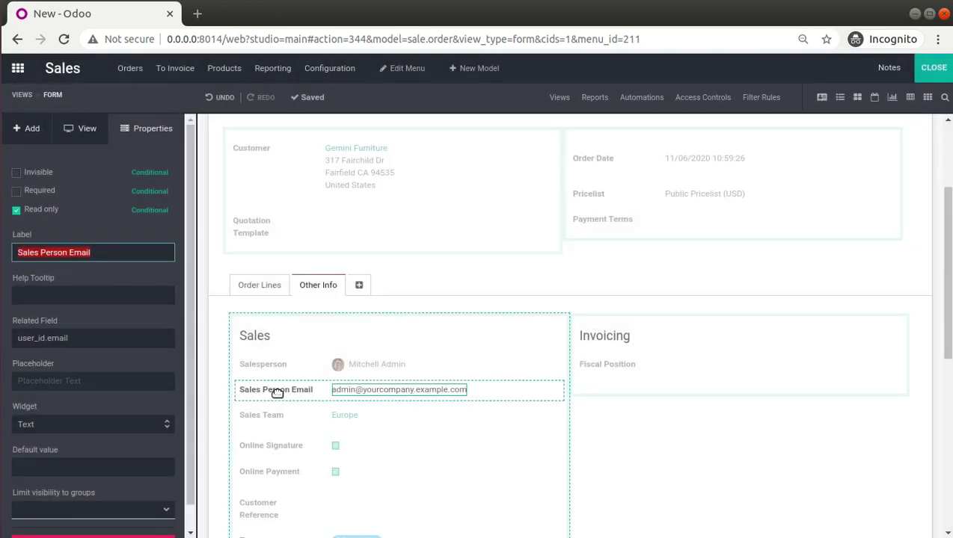
left_click(91, 296)
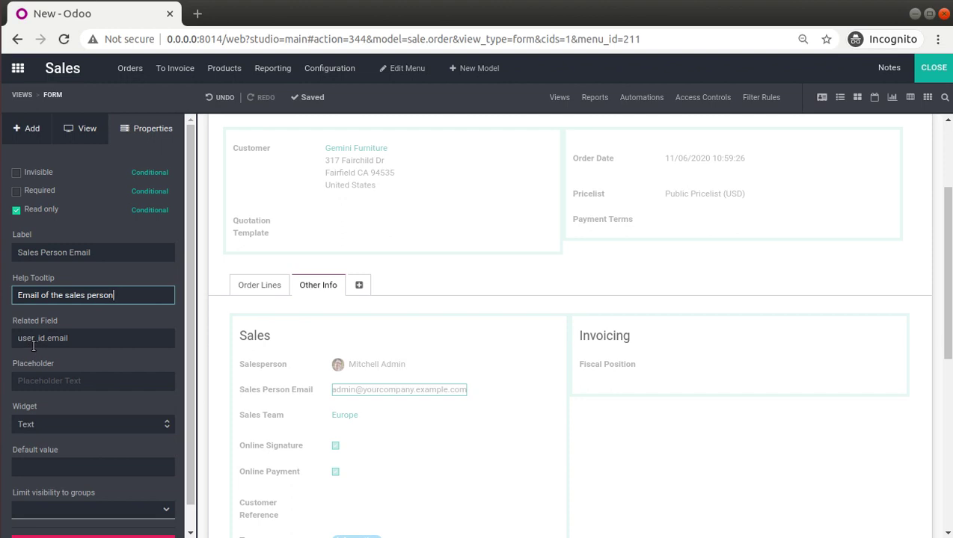
scroll(83, 396, "down", 1)
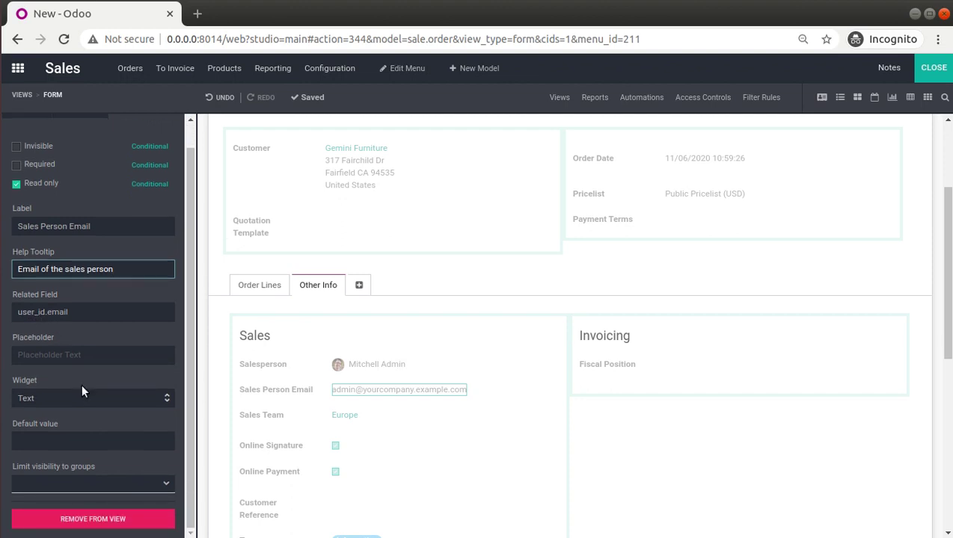
scroll(81, 390, "up", 1)
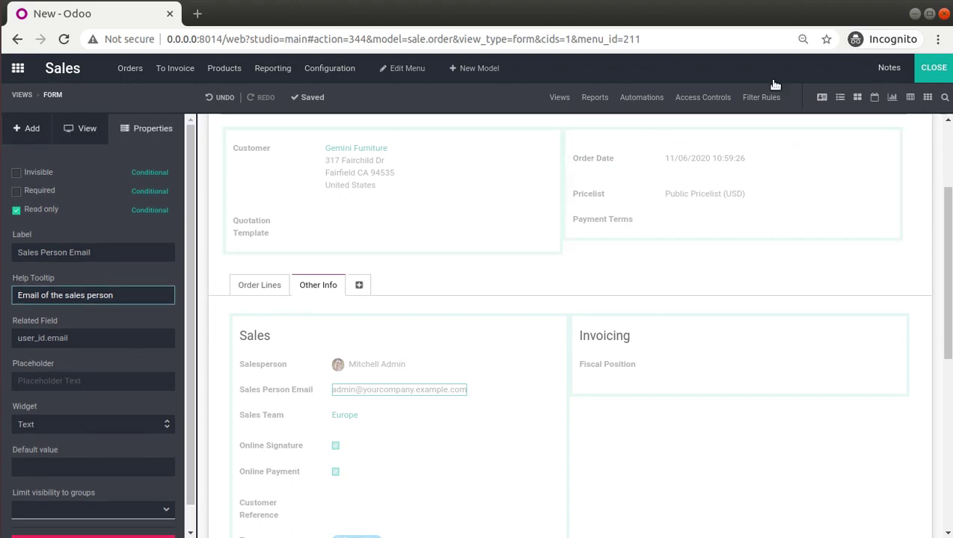
left_click(934, 69)
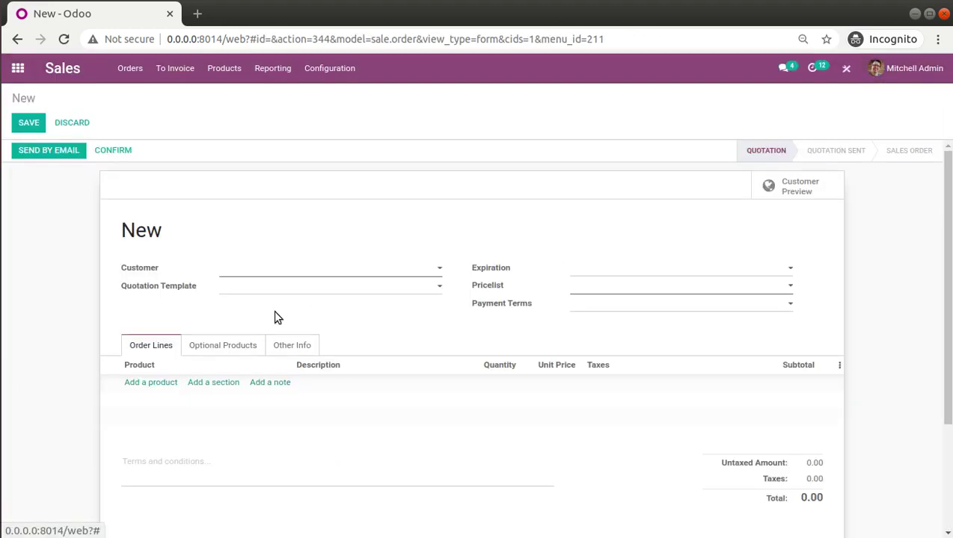
Create a new quotation from Orders > Quotations with the first customer.
left_click(209, 345)
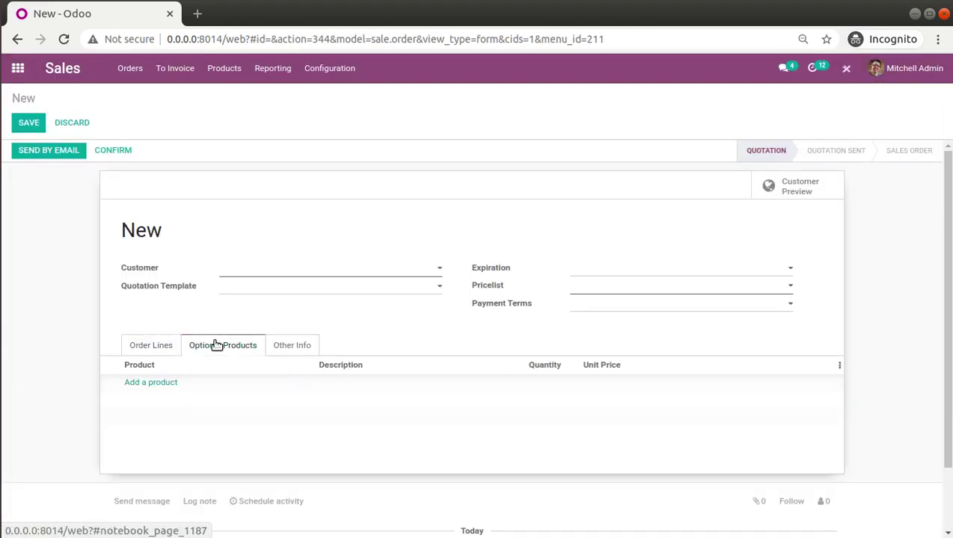
left_click(285, 345)
scroll(190, 411, "down", 1)
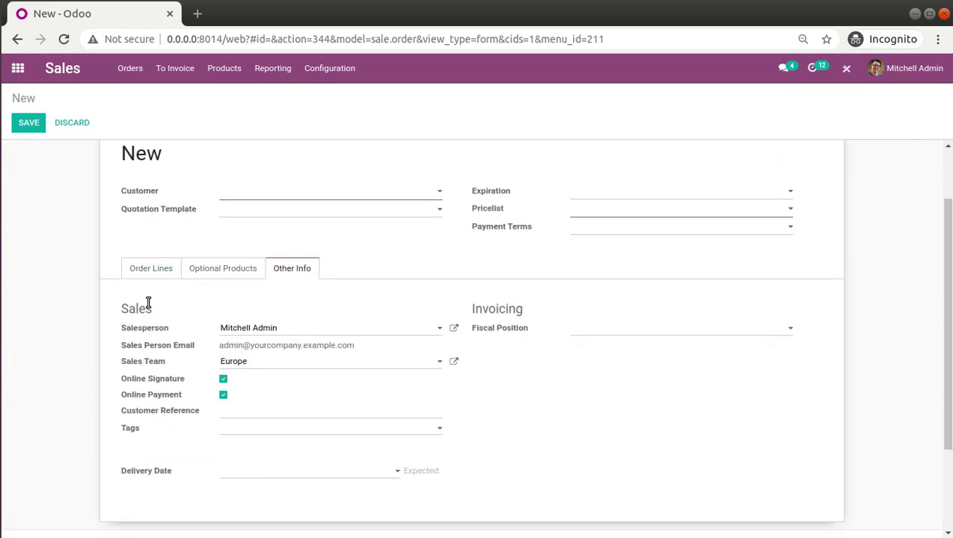
left_click(130, 68)
left_click(132, 97)
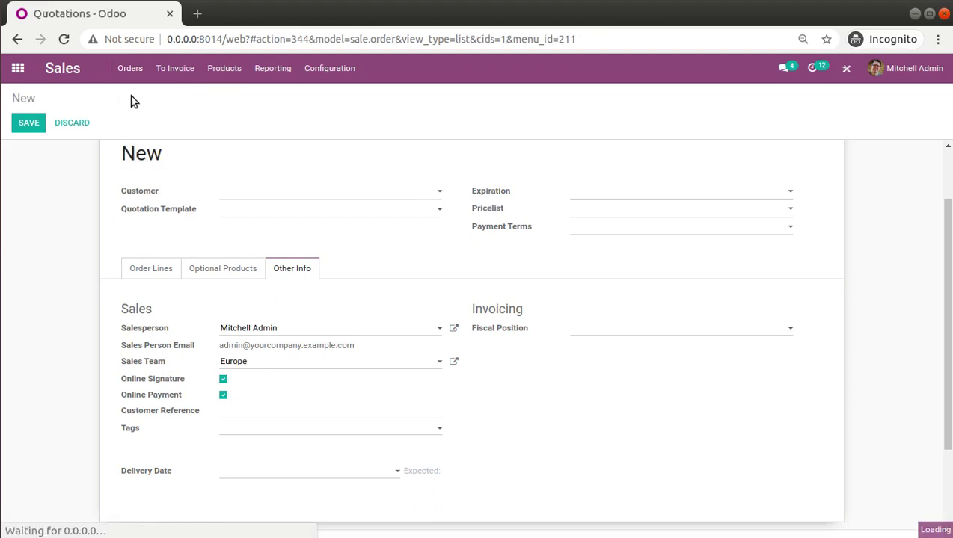
left_click(44, 129)
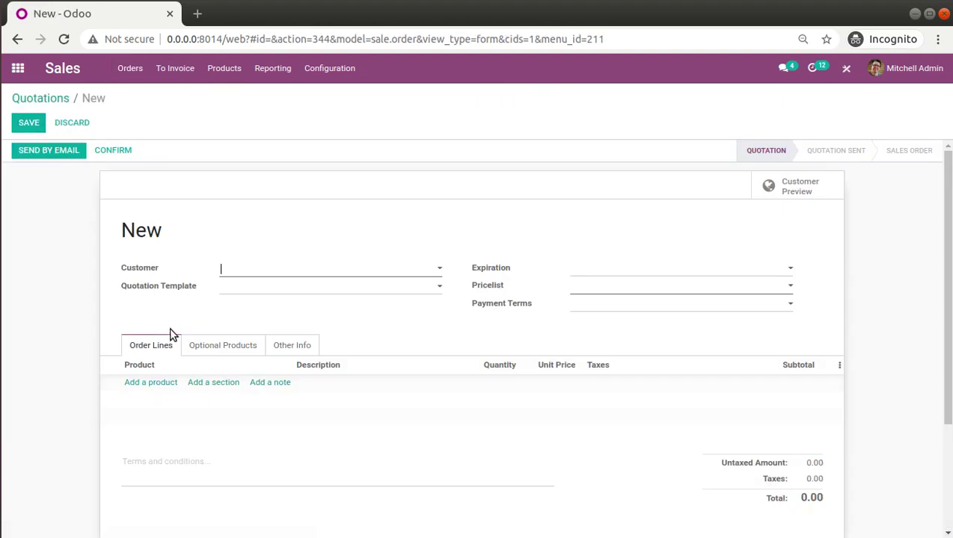
left_click(263, 270)
left_click(258, 288)
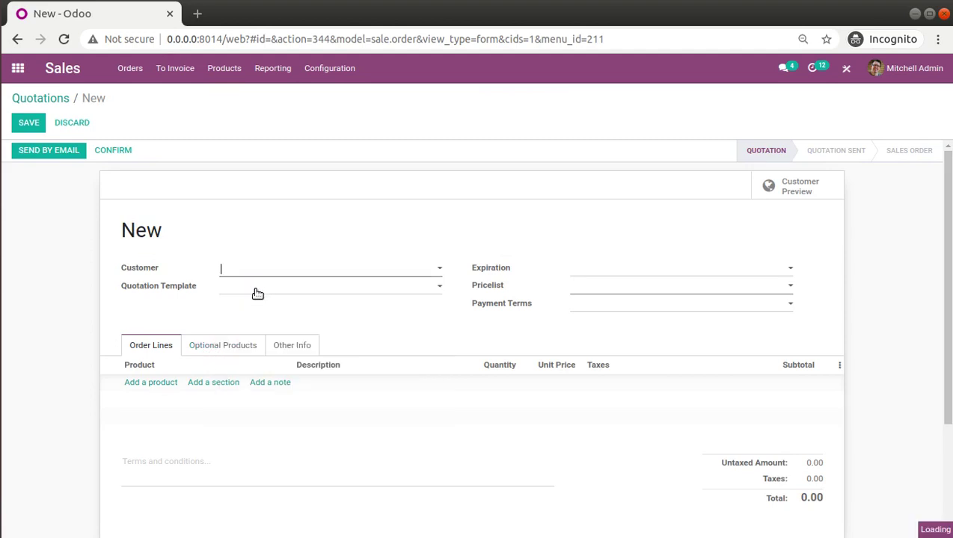
On Other Info, switch between salespeople to confirm Sales Person Email updates, then restore the original.
left_click(272, 347)
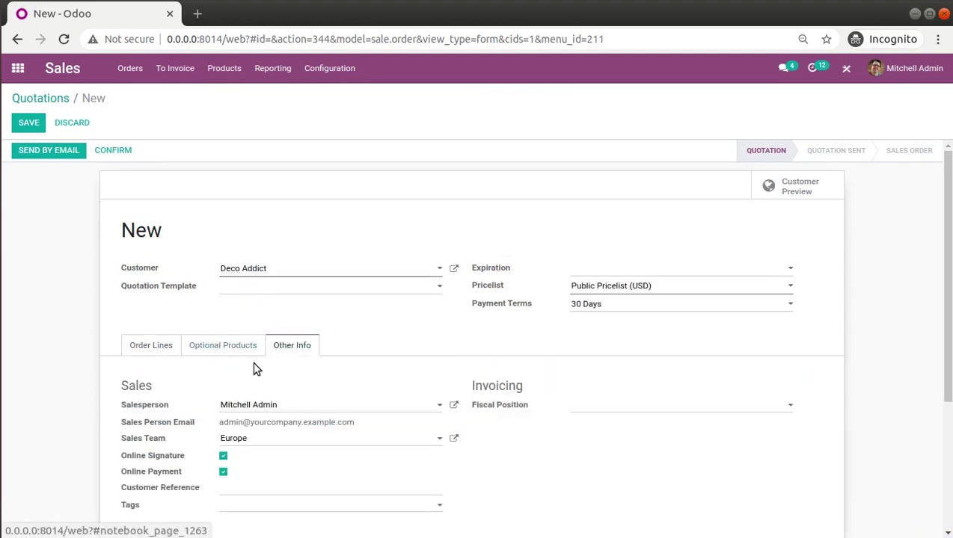
left_click(274, 413)
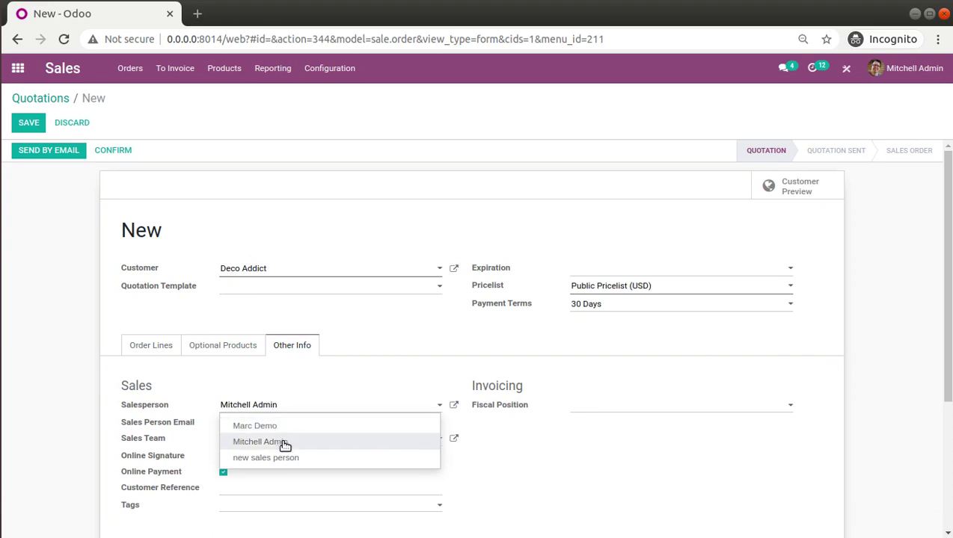
left_click(284, 443)
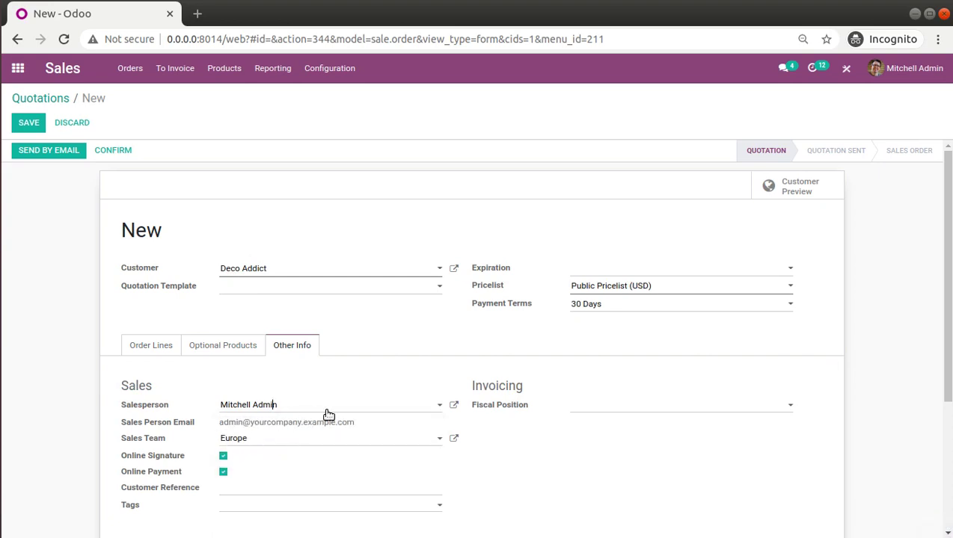
left_click(328, 413)
left_click(315, 464)
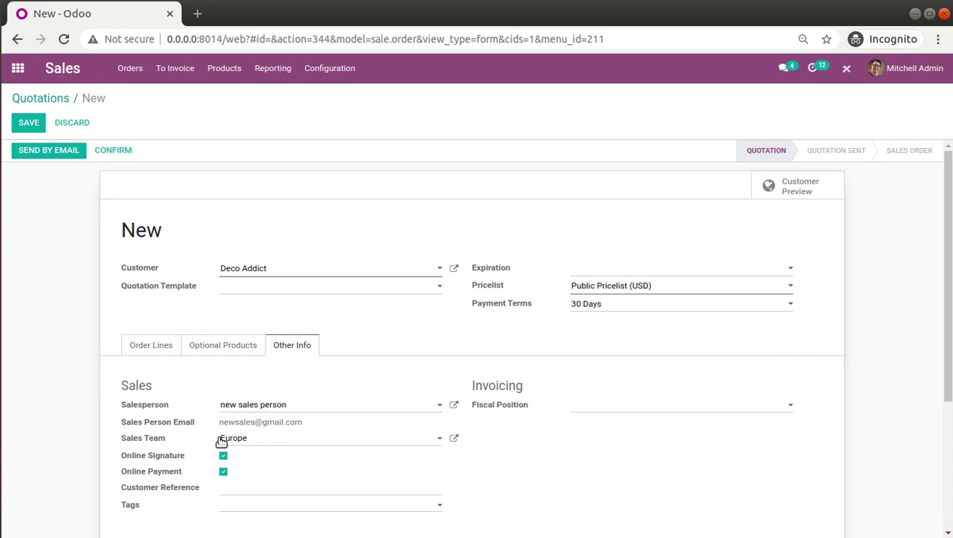
left_click(305, 408)
left_click(306, 430)
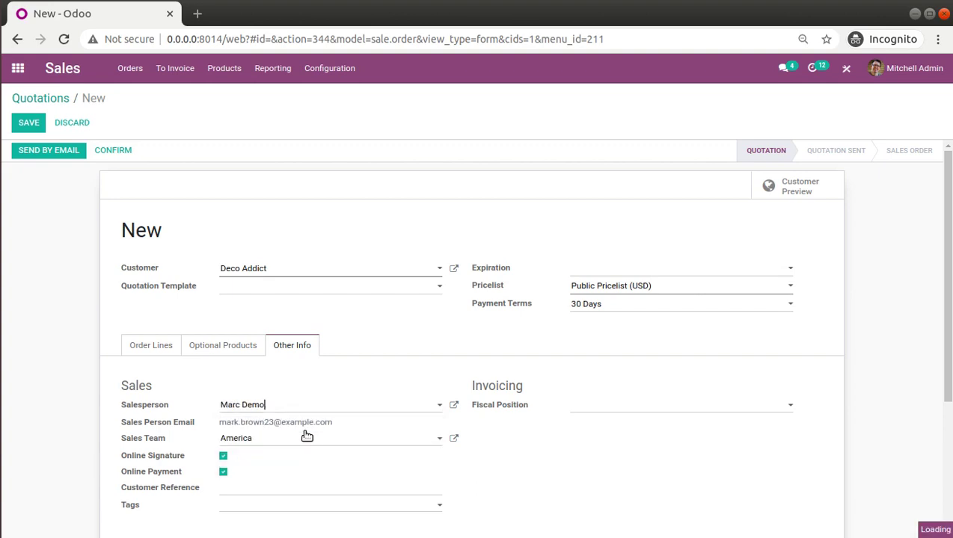
left_click(453, 404)
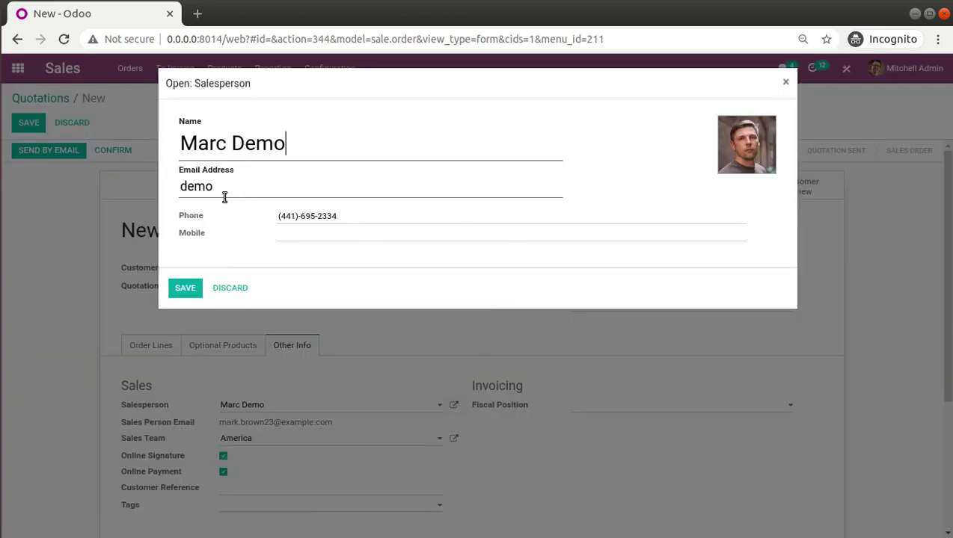
left_click(786, 84)
left_click(261, 404)
left_click(255, 441)
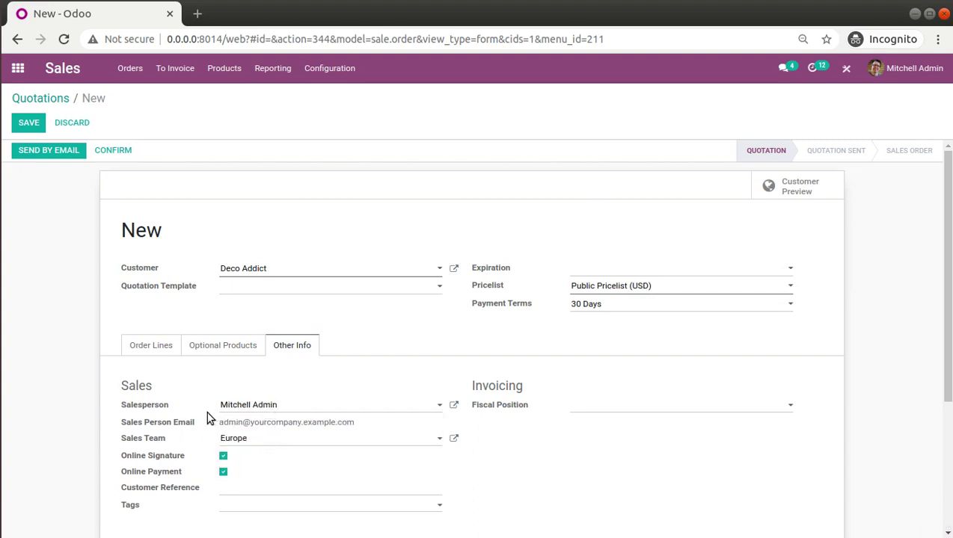
Back in Studio, place a new related field below Sales Person Email on Other Info.
left_click(845, 69)
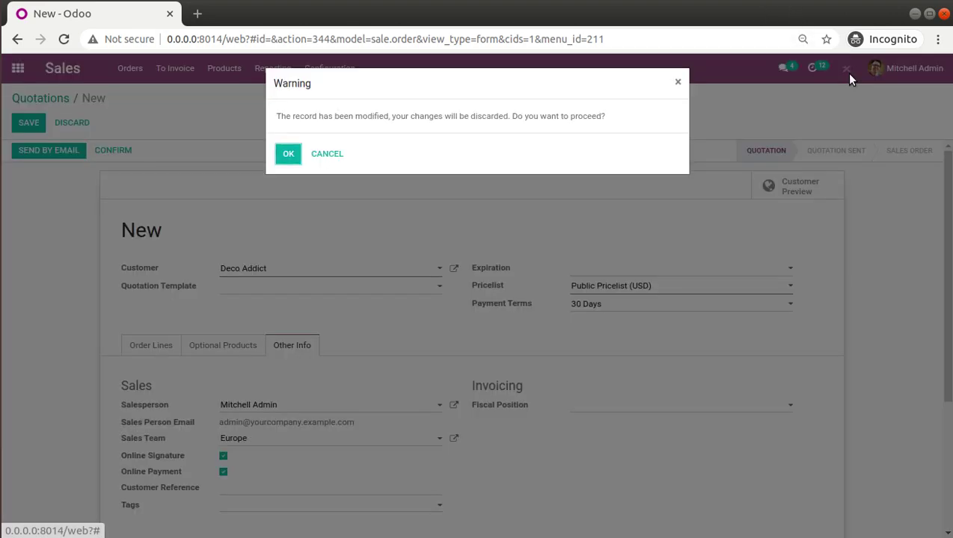
left_click(288, 154)
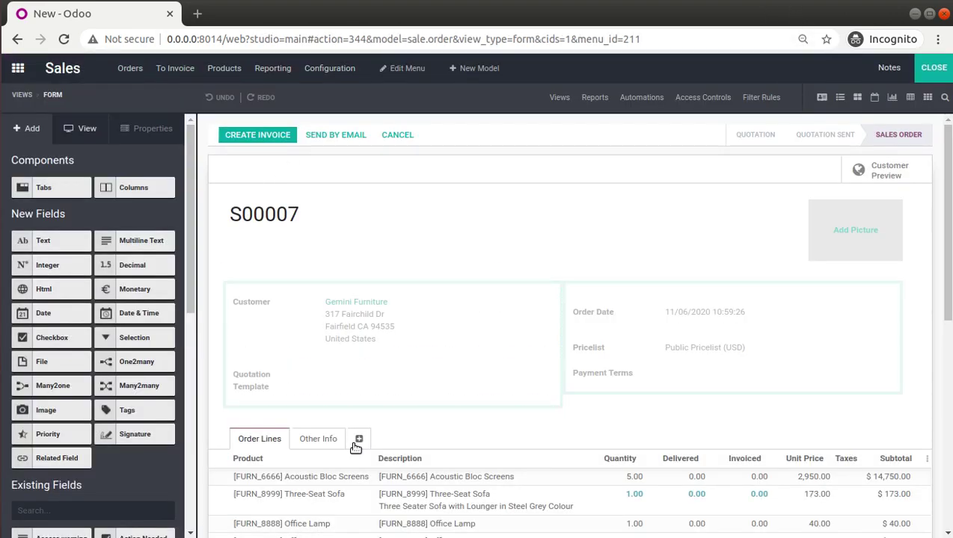
left_click(318, 440)
scroll(253, 323, "down", 2)
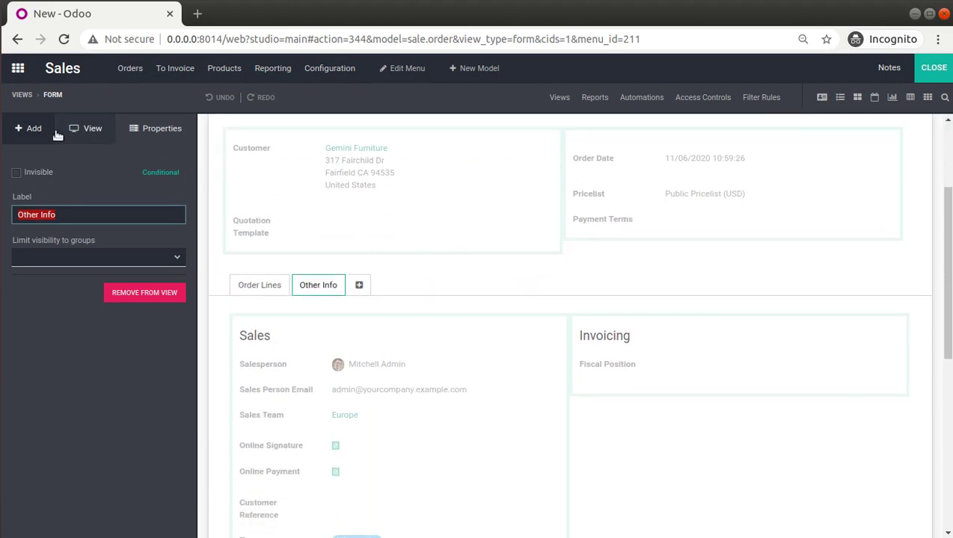
left_click(25, 135)
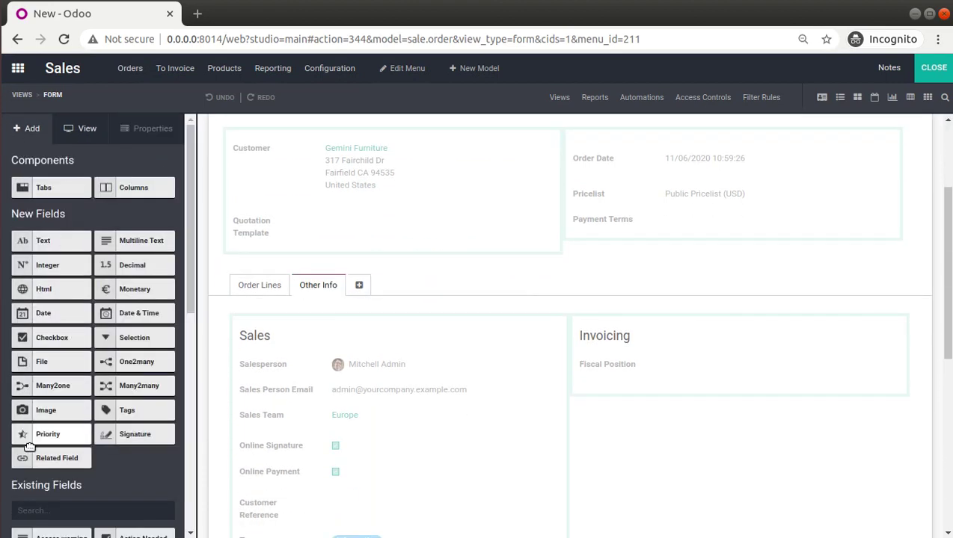
left_click_drag(33, 460, 268, 412)
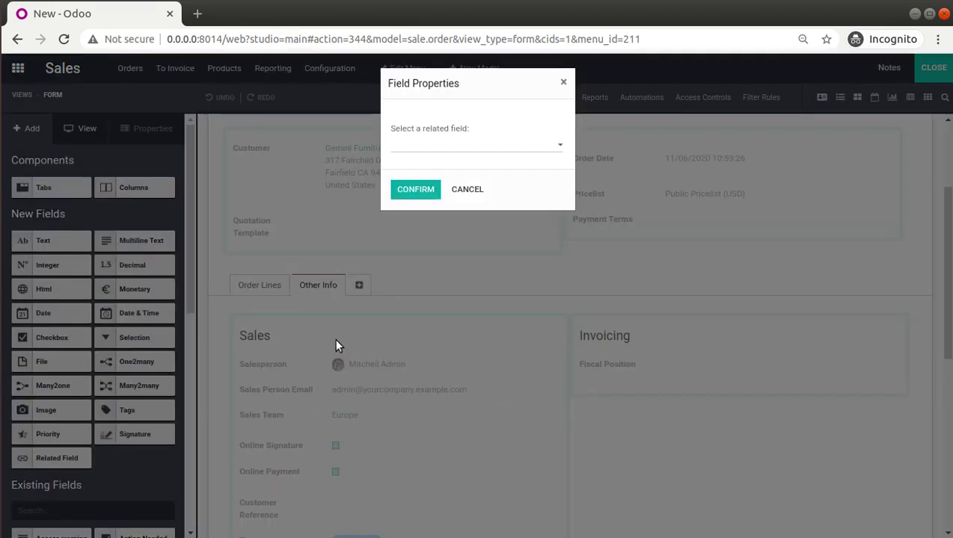
Choose Salesperson > Phone as the related field's source.
left_click(472, 144)
left_click(464, 180)
type("sales")
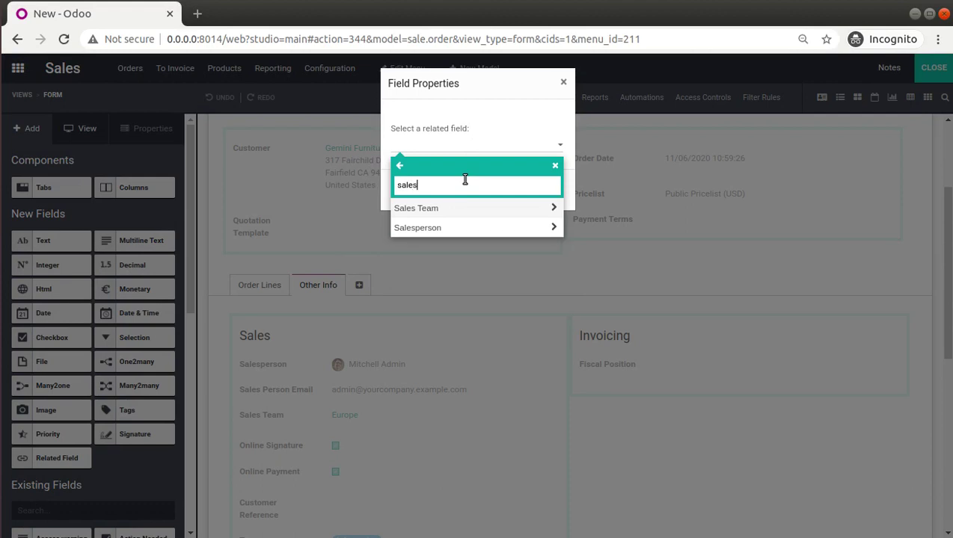
left_click(452, 228)
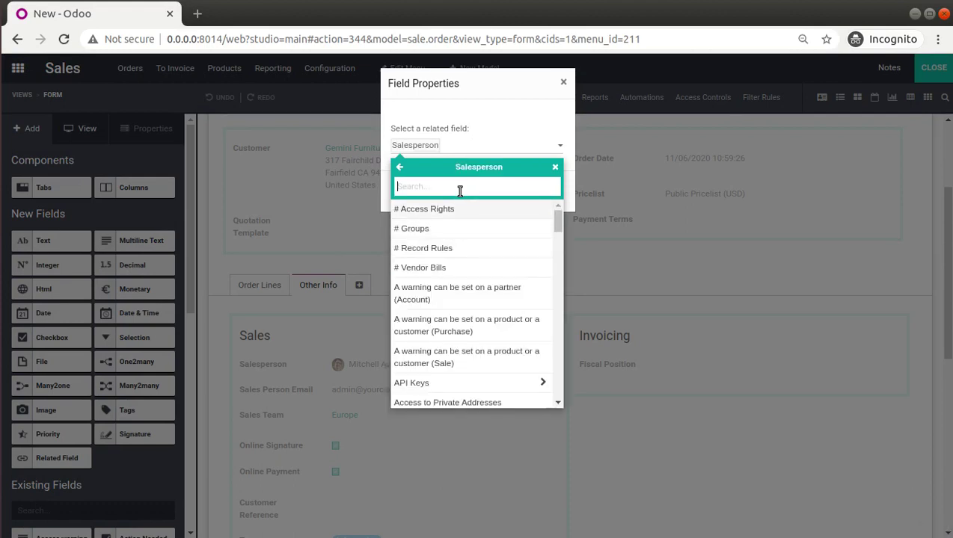
type("phon")
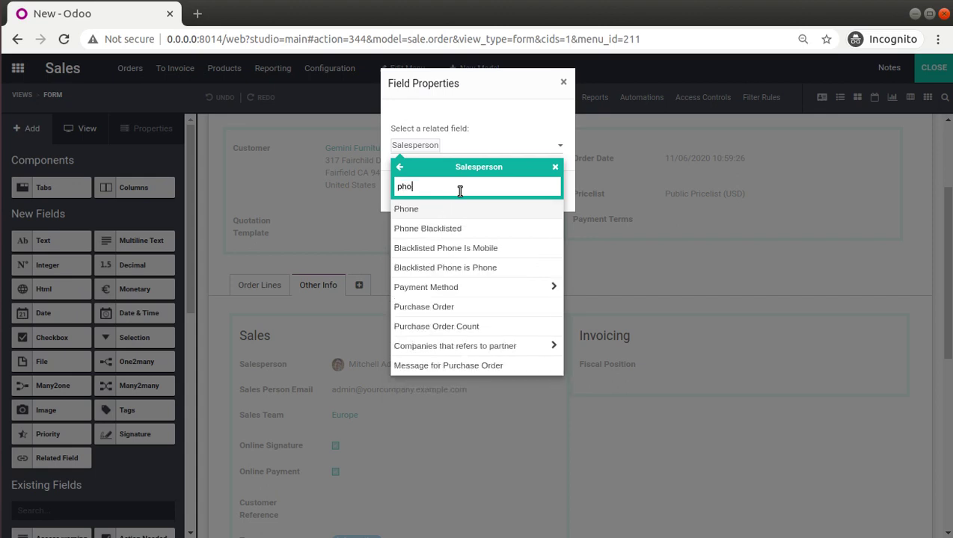
left_click(433, 209)
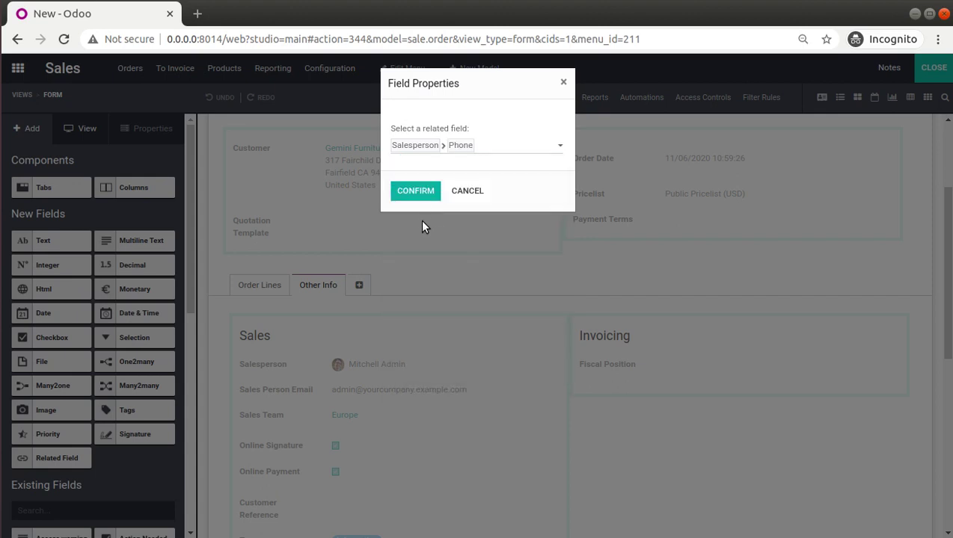
Confirm the Salesperson > Phone field, label it 'Phone', and exit Studio.
left_click(416, 191)
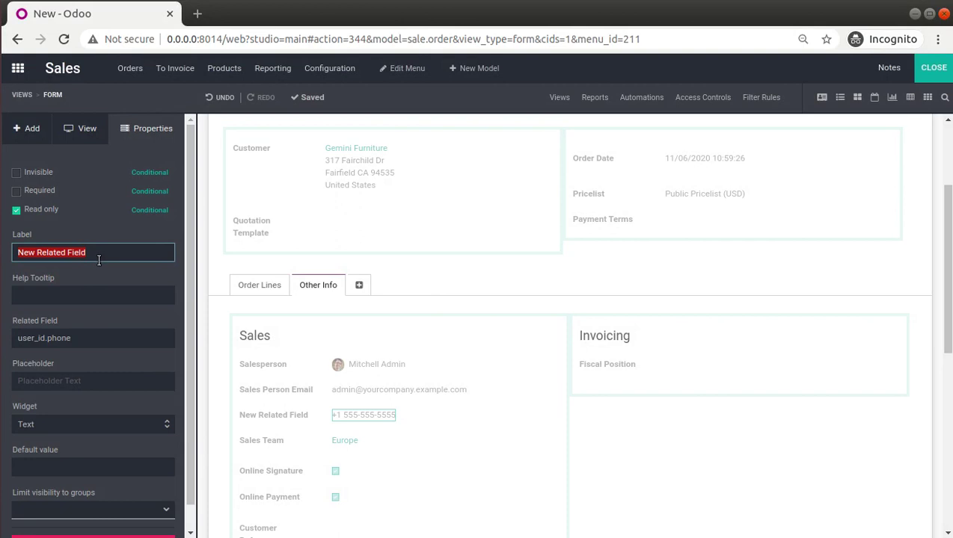
type("Phone")
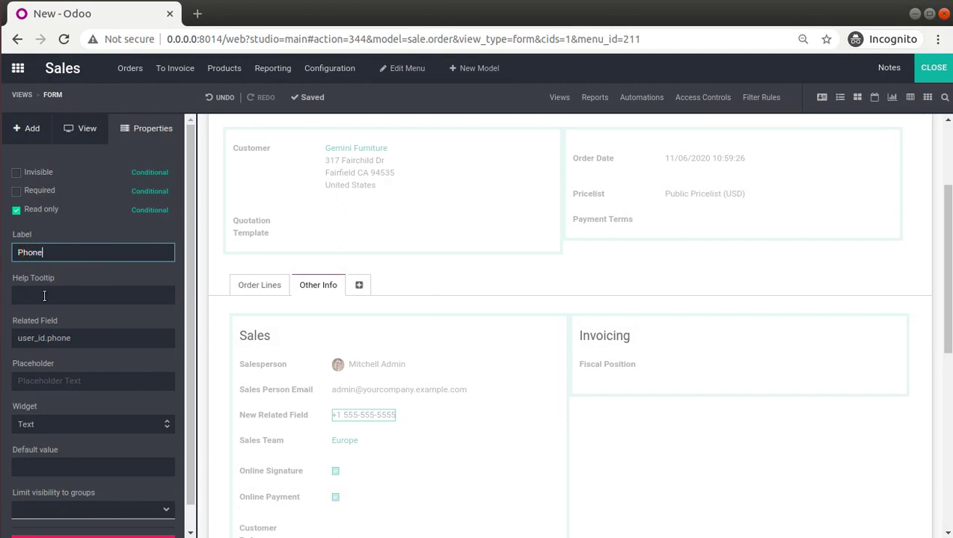
left_click(947, 69)
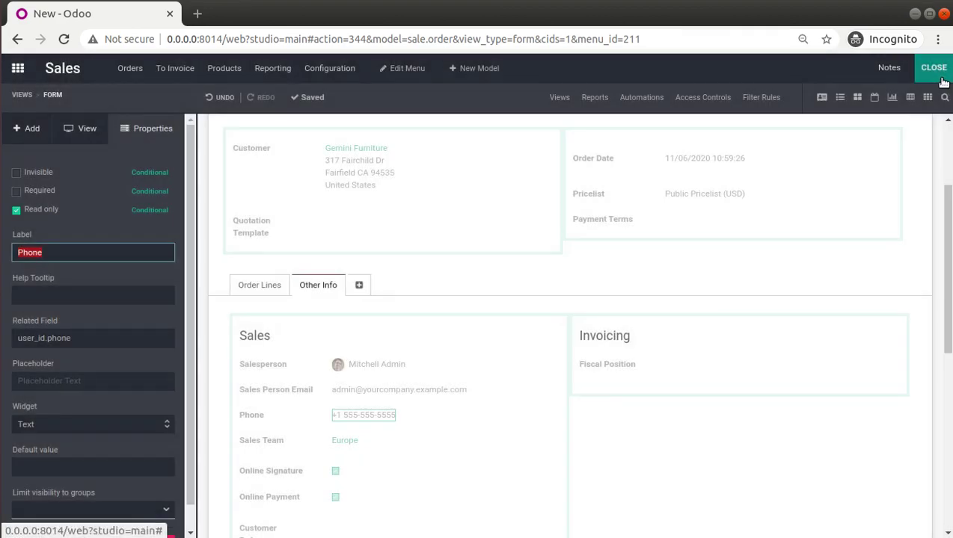
left_click(940, 77)
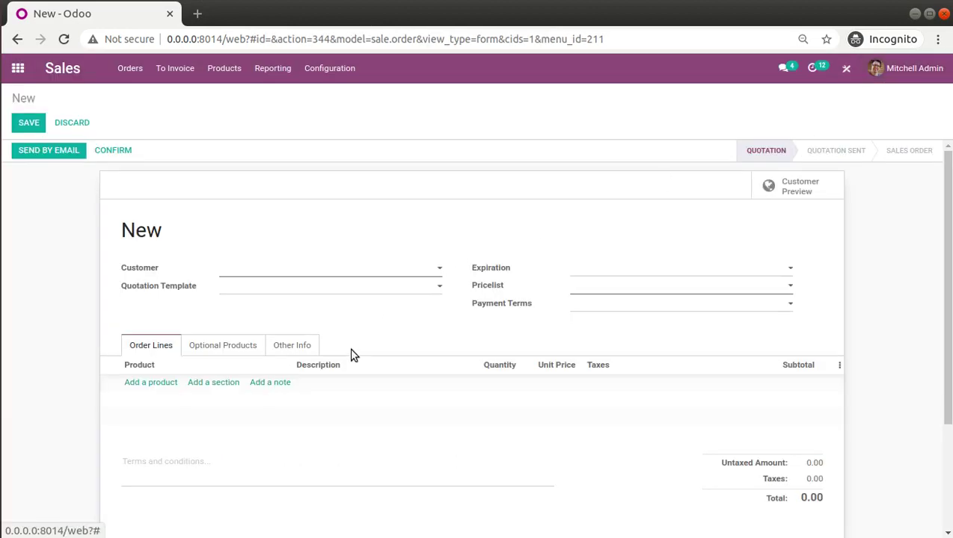
Open sales order S00012 from Orders > Orders in edit mode.
left_click(269, 345)
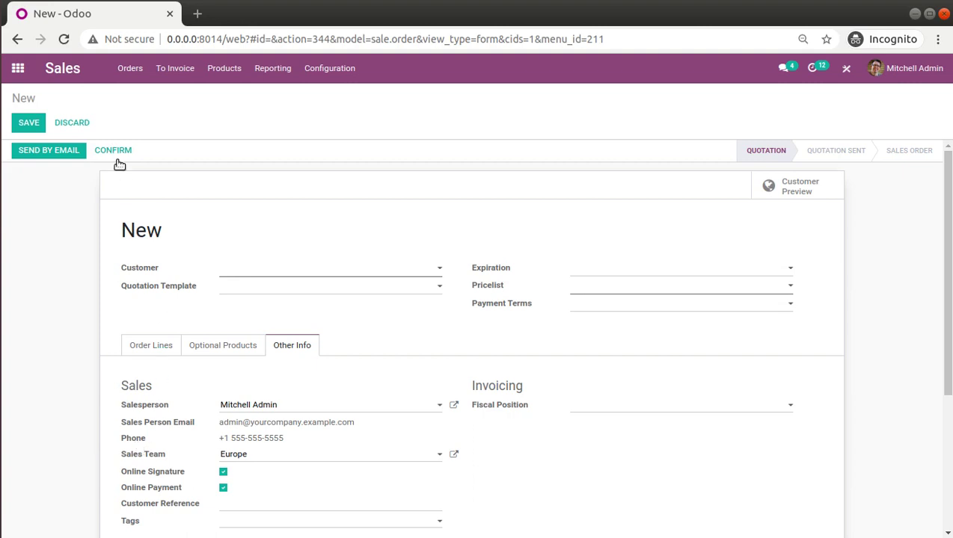
left_click(129, 68)
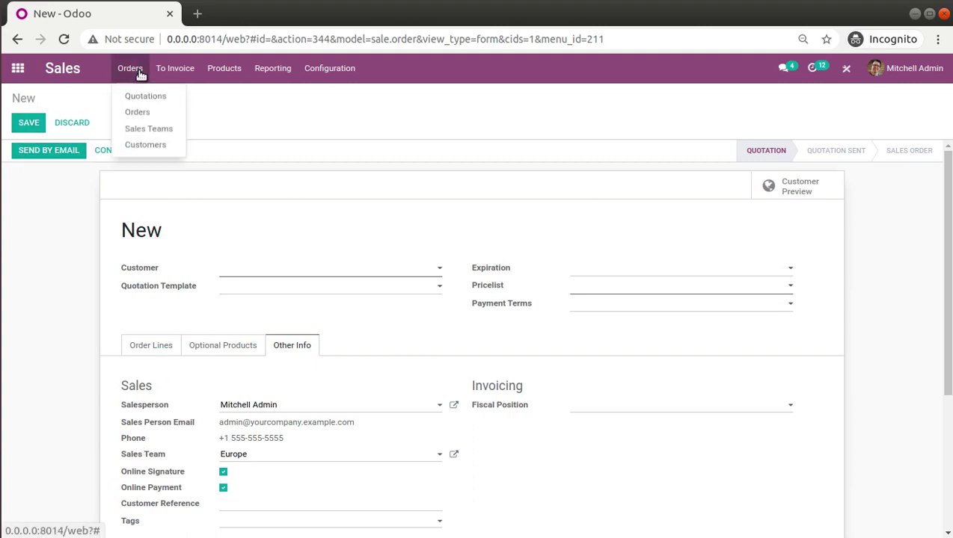
left_click(138, 111)
left_click(133, 220)
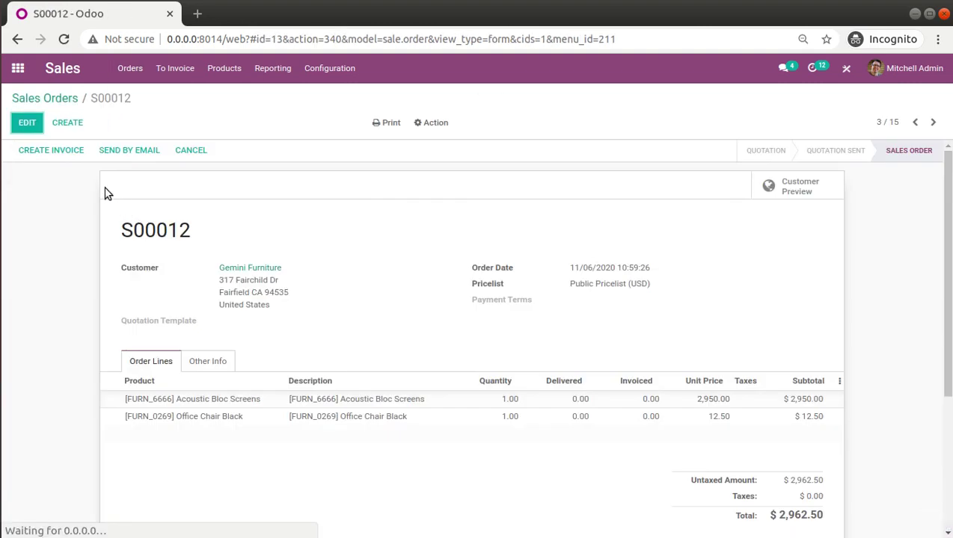
left_click(36, 127)
Set S00012's salesperson to 'new sales person', save, and reopen Studio.
left_click(208, 361)
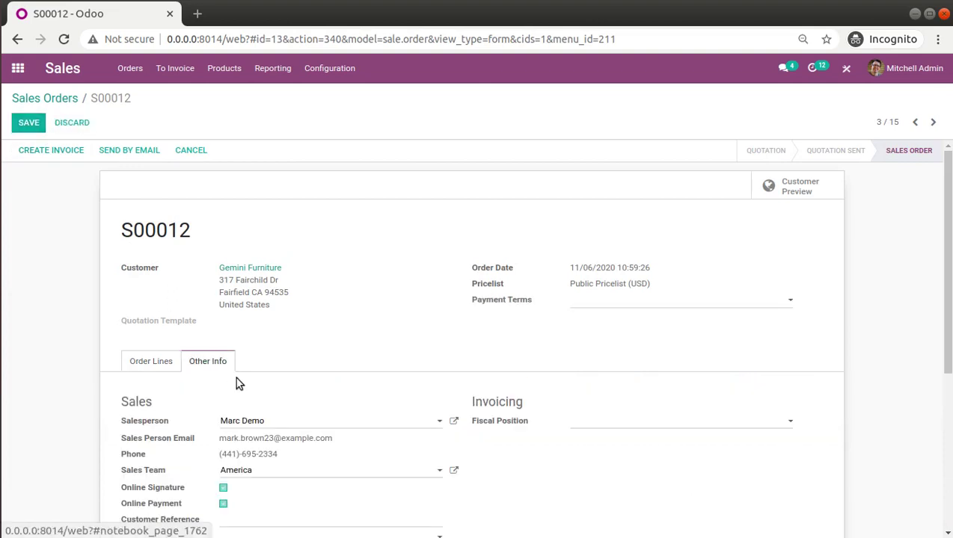
scroll(161, 410, "down", 2)
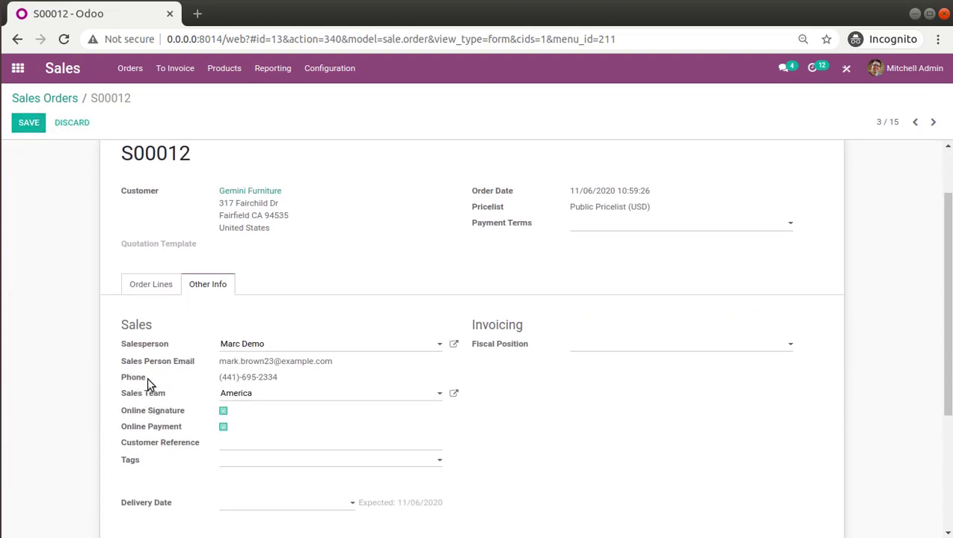
left_click(262, 346)
left_click(279, 381)
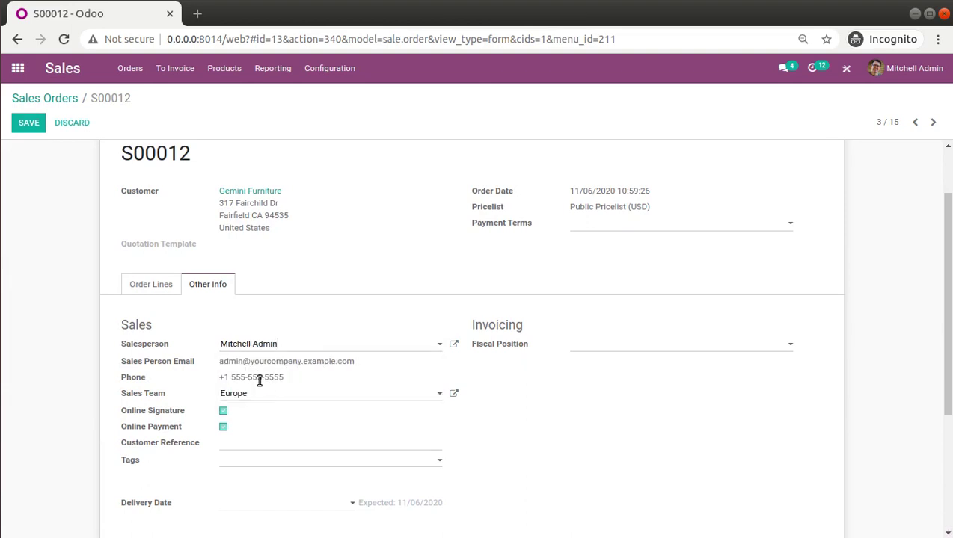
left_click(291, 349)
left_click(292, 397)
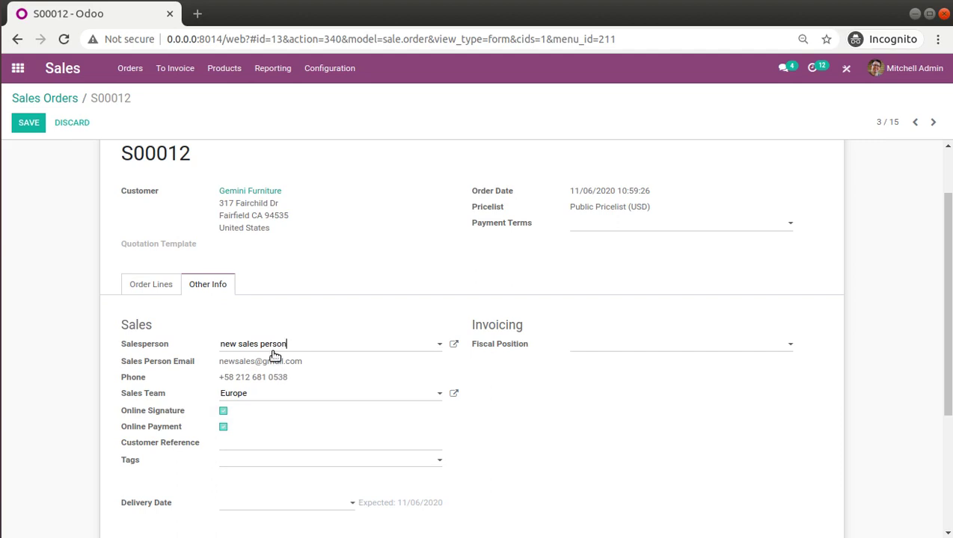
left_click(35, 129)
left_click(34, 130)
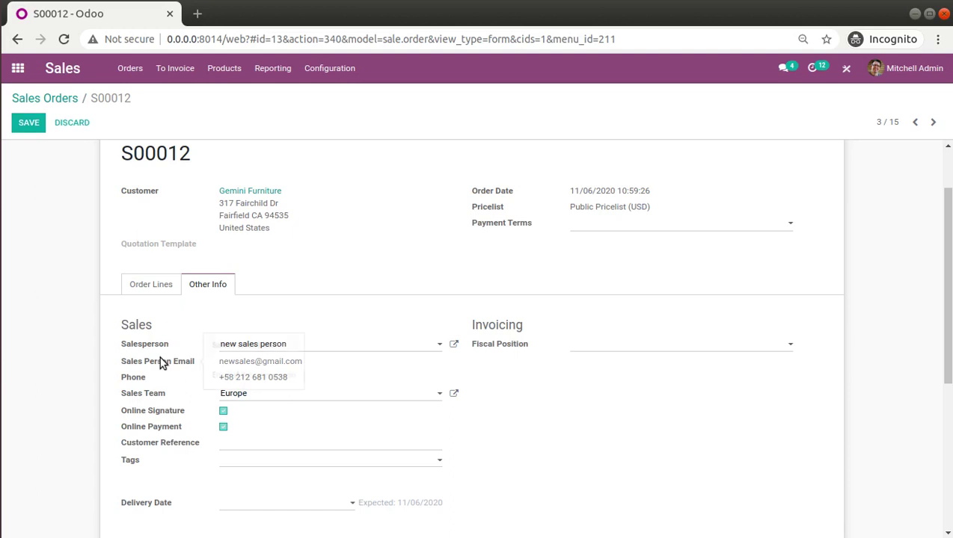
left_click(846, 70)
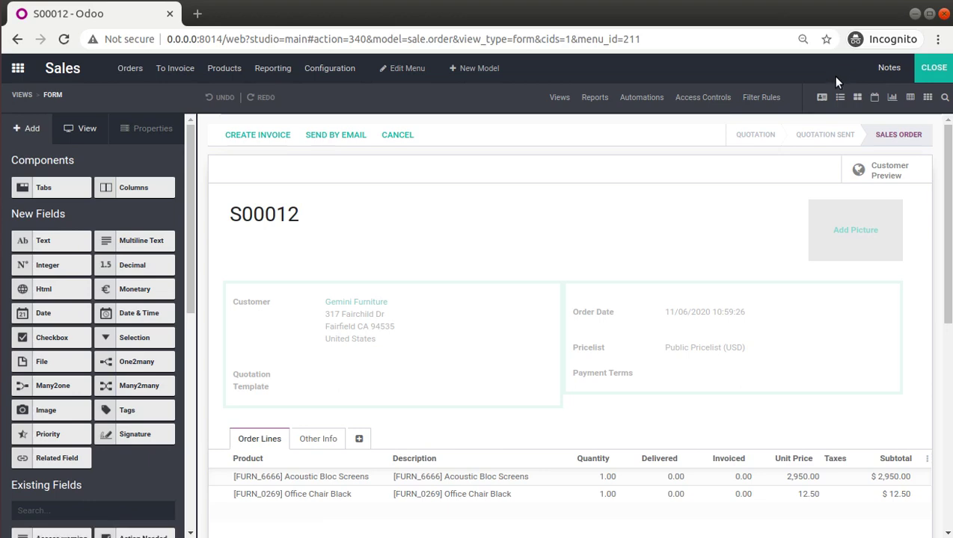
Remove the Phone field from the Other Info tab and return to order S00012.
scroll(289, 340, "down", 2)
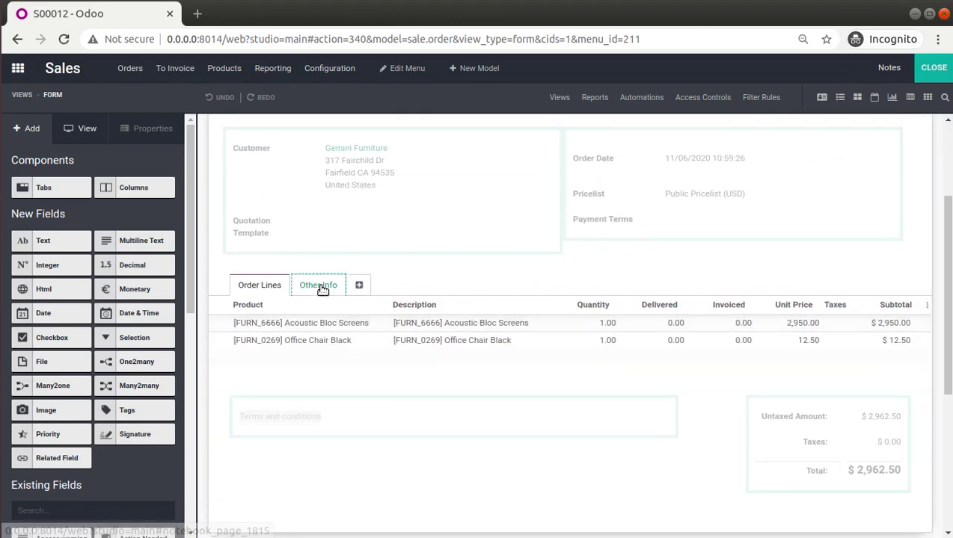
left_click(323, 288)
scroll(317, 287, "down", 2)
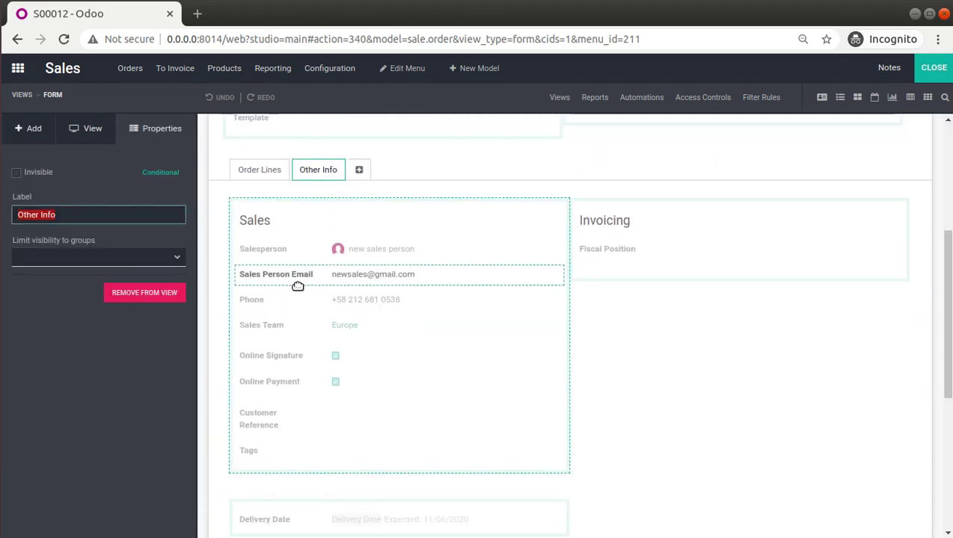
left_click(257, 303)
scroll(98, 474, "down", 1)
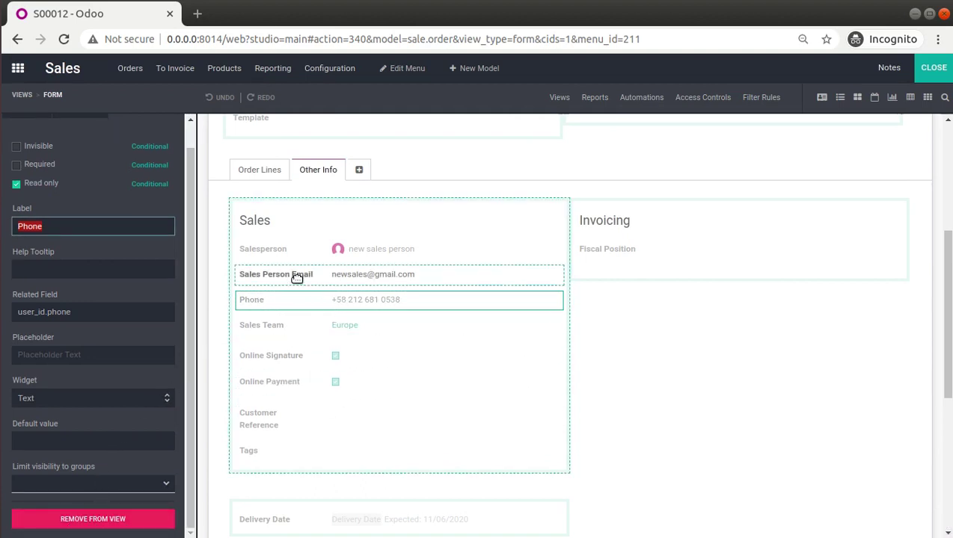
left_click_drag(266, 309, 264, 300)
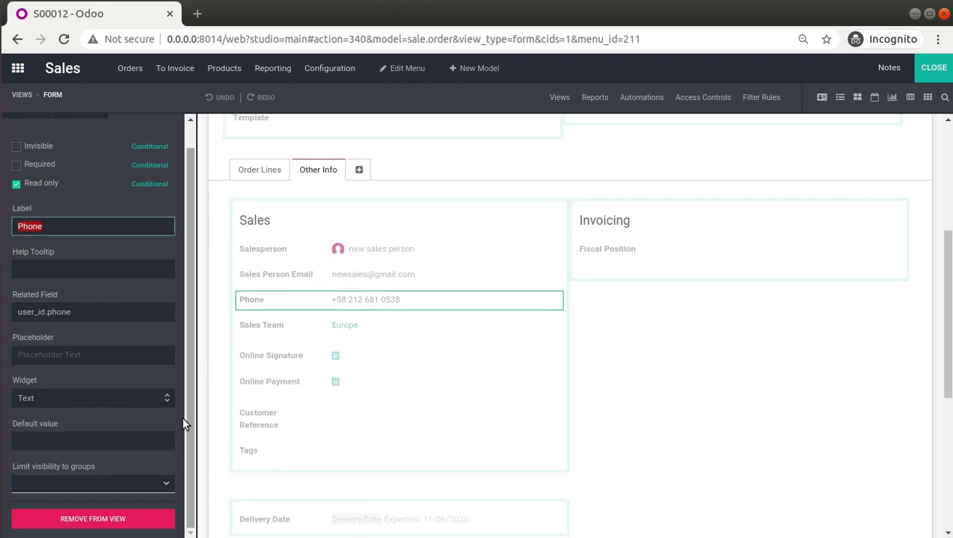
left_click(109, 519)
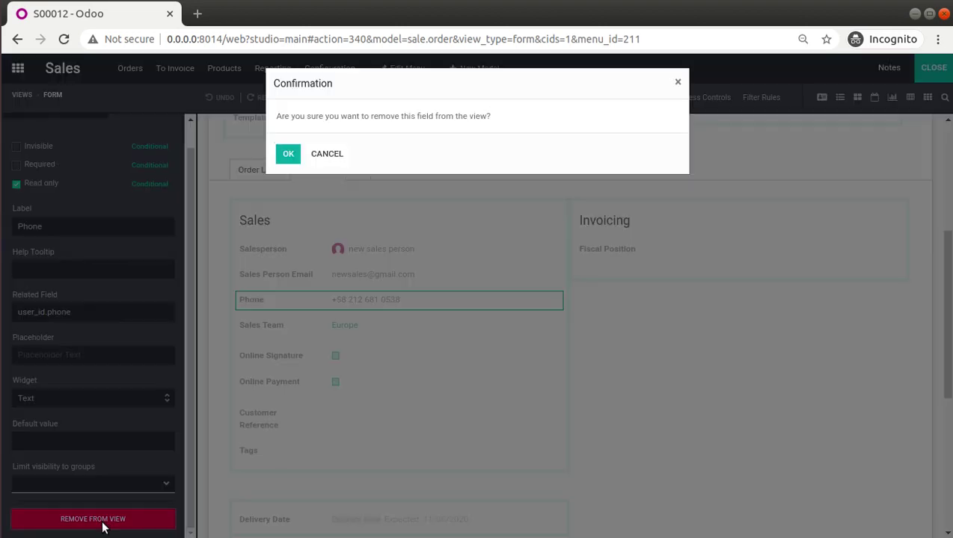
left_click(290, 155)
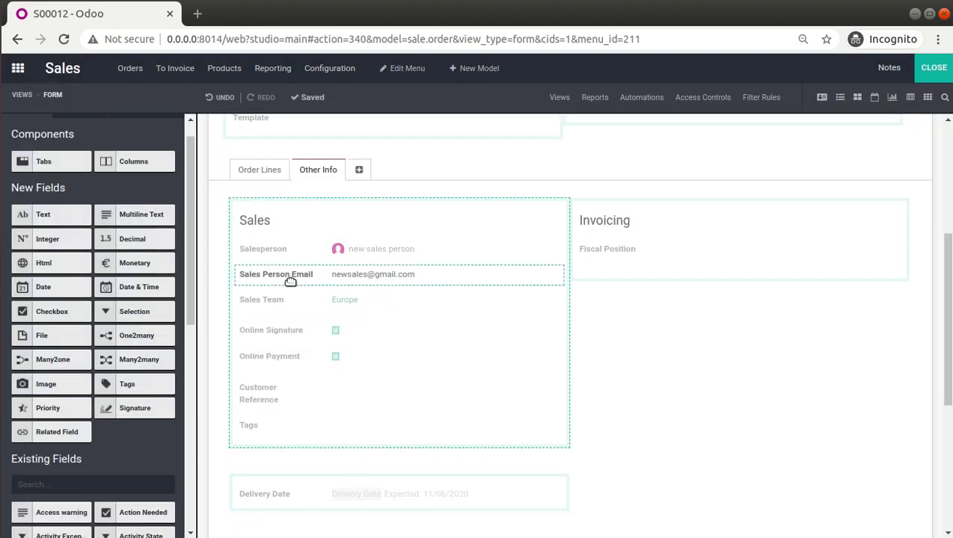
left_click(947, 68)
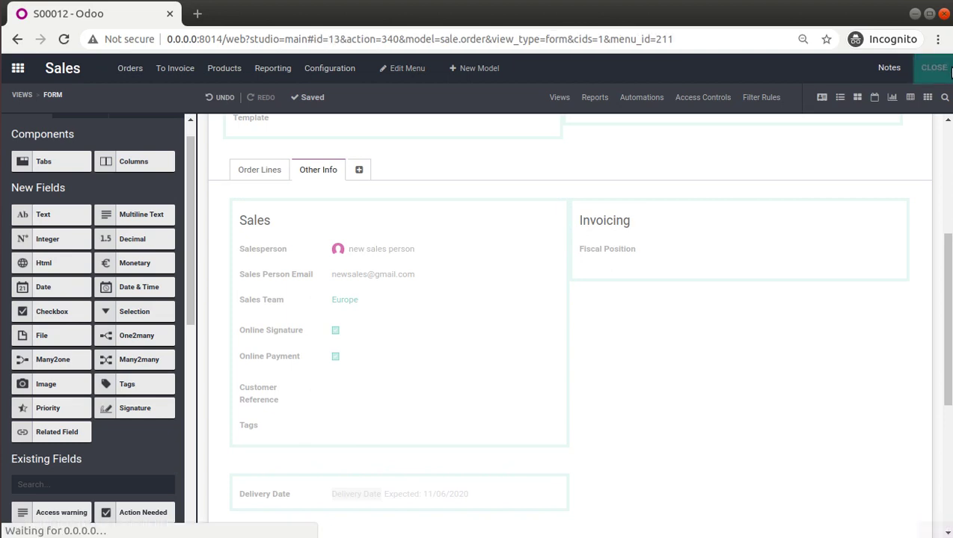